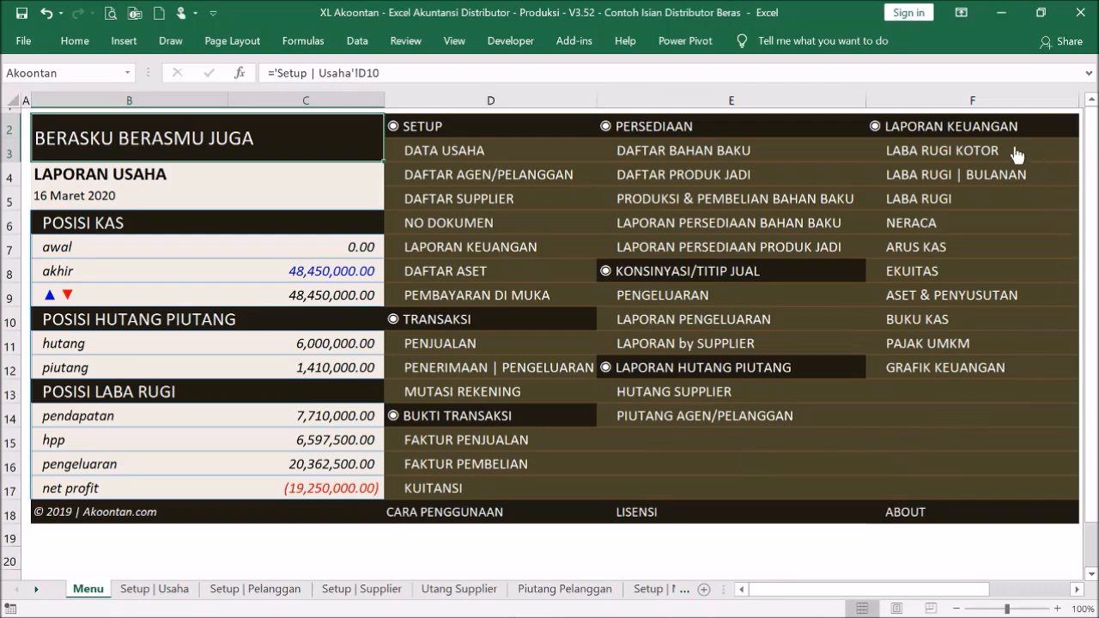
# Open the LABA RUGI KOTOR report, examine sales, HPP and profit per product, and return to the main menu sheet
pyautogui.click(915, 152)
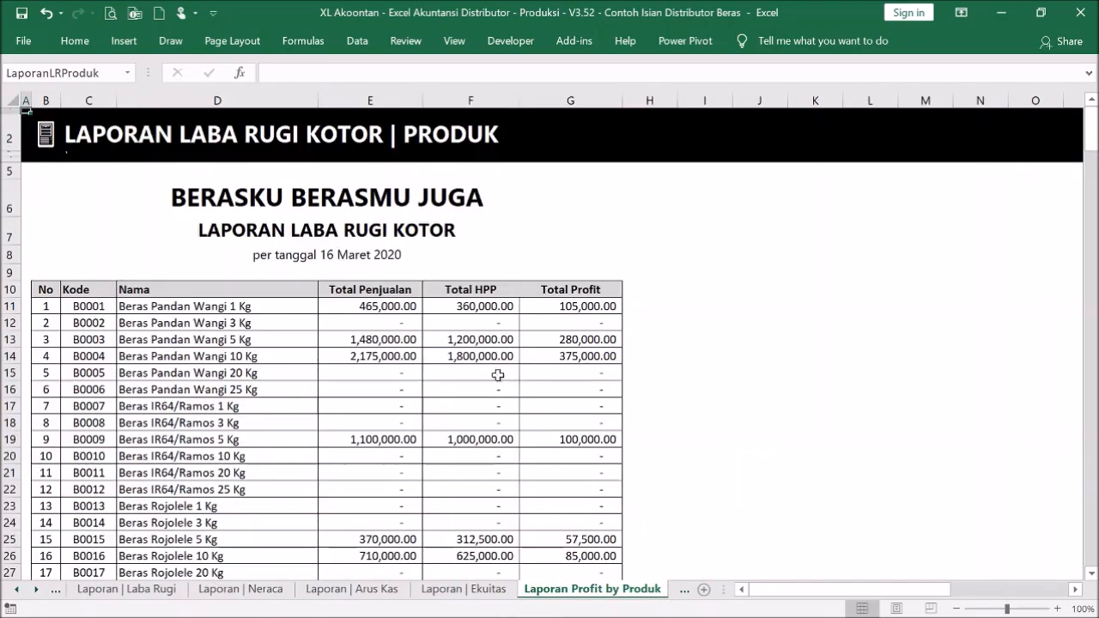
pyautogui.scroll(-4, 272, 444)
pyautogui.scroll(4, 288, 439)
pyautogui.click(599, 343)
pyautogui.scroll(-5, 601, 346)
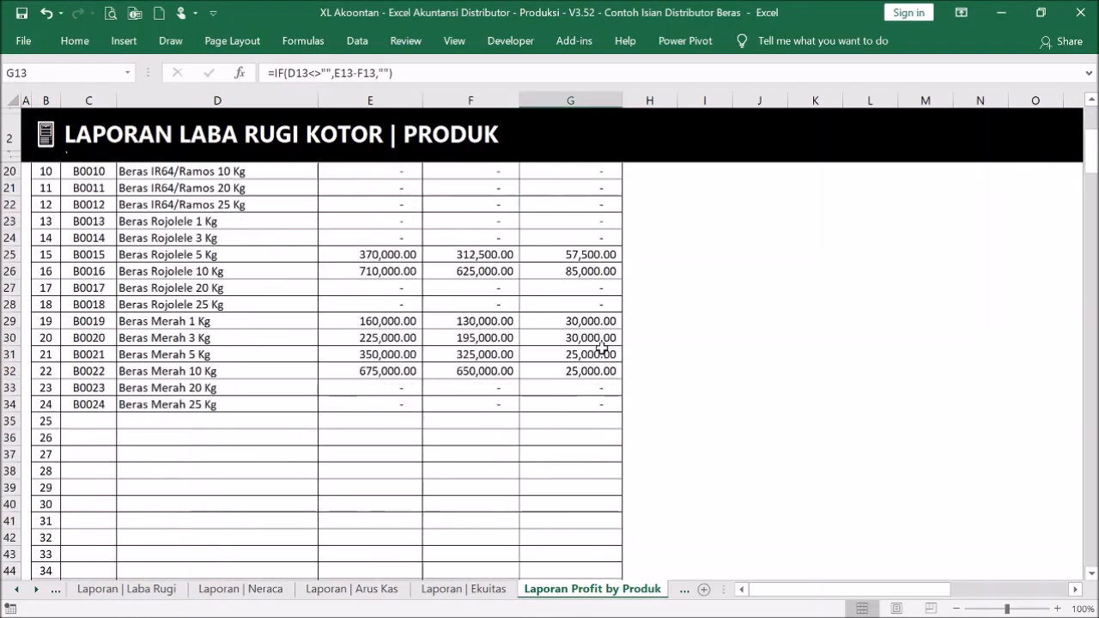
pyautogui.scroll(5, 601, 346)
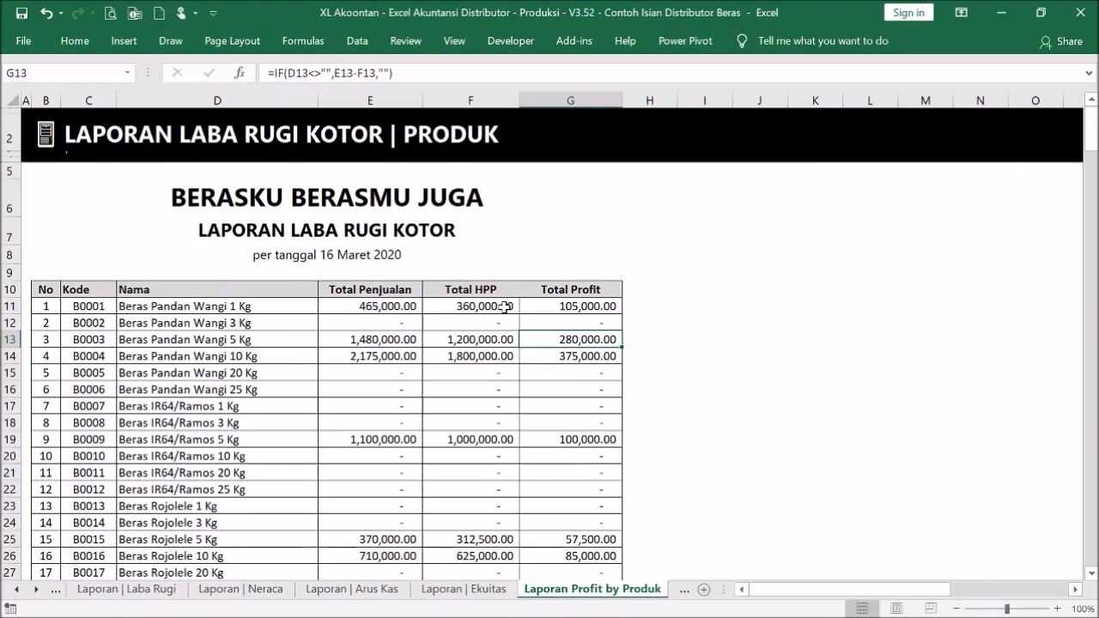
pyautogui.scroll(-1, 564, 287)
pyautogui.scroll(-4, 277, 317)
pyautogui.scroll(5, 275, 321)
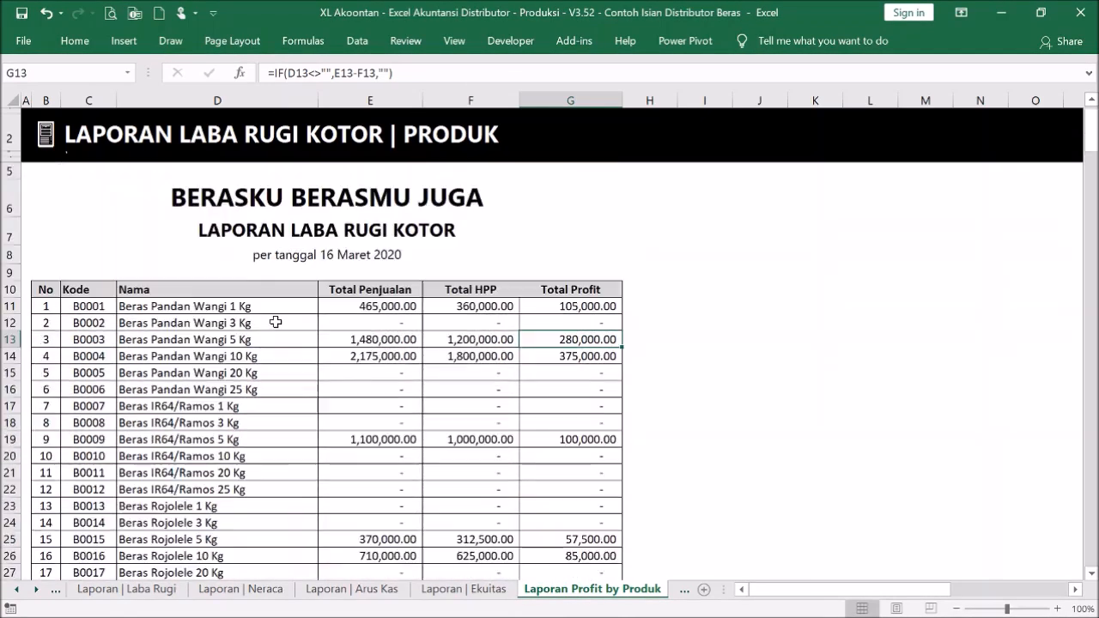
pyautogui.scroll(-3, 179, 427)
pyautogui.scroll(3, 179, 427)
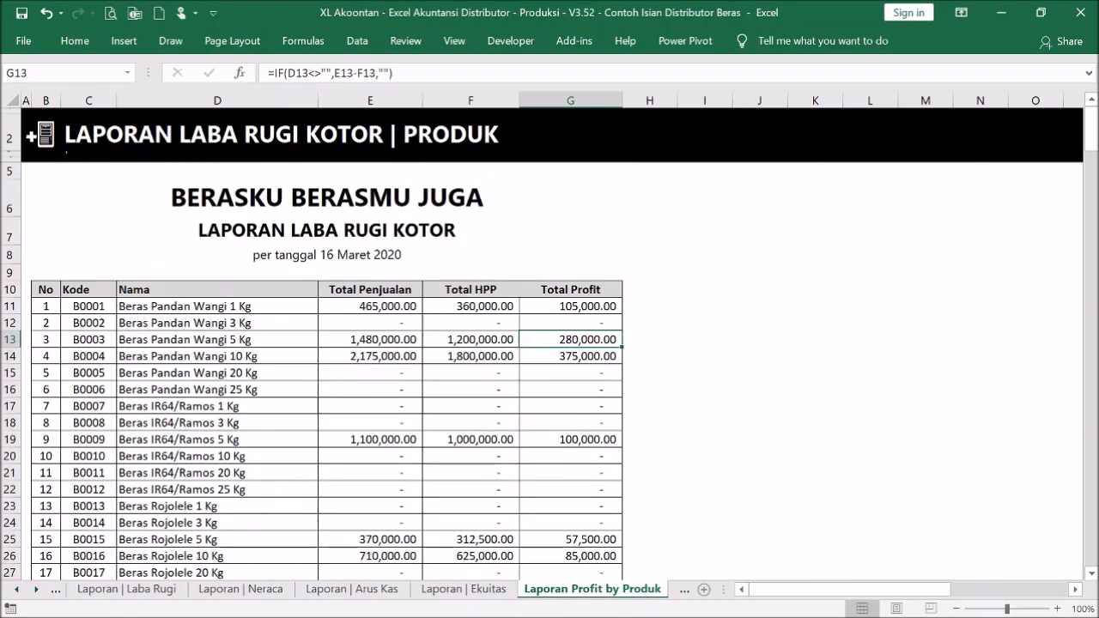
pyautogui.click(43, 141)
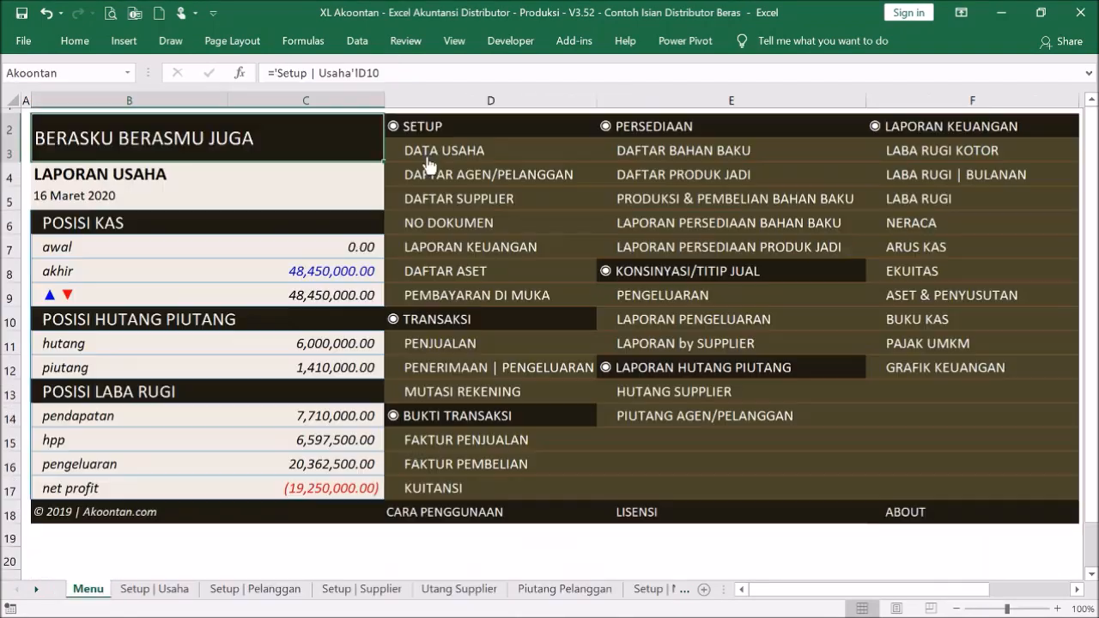
# Open the monthly LABA RUGI | BULANAN report and examine its PENDAPATAN rows
pyautogui.click(963, 183)
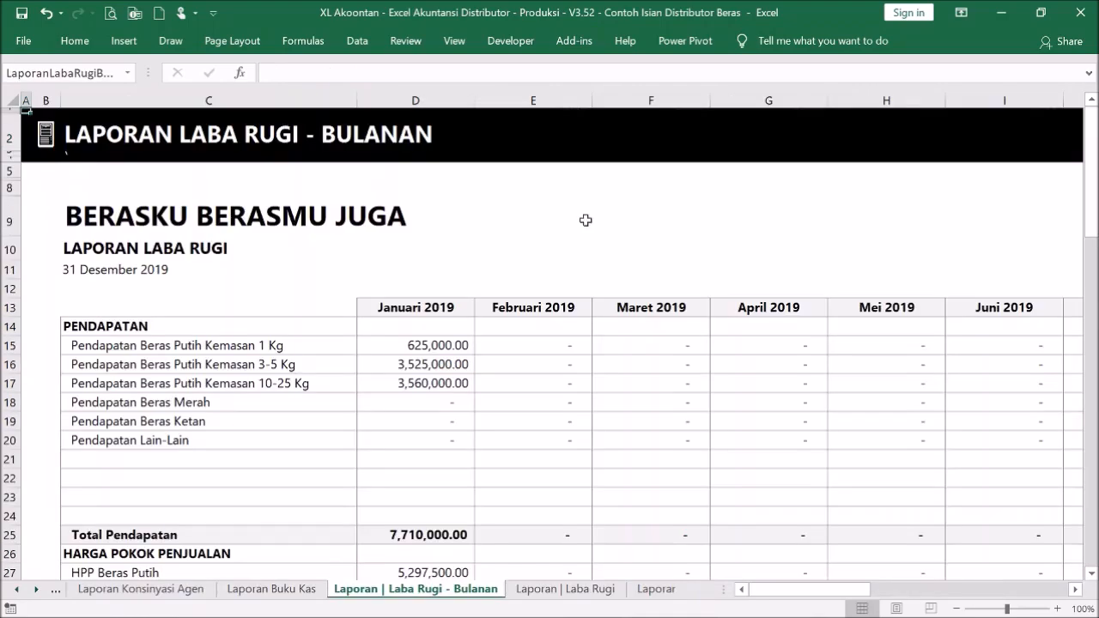
pyautogui.click(233, 364)
pyautogui.click(227, 344)
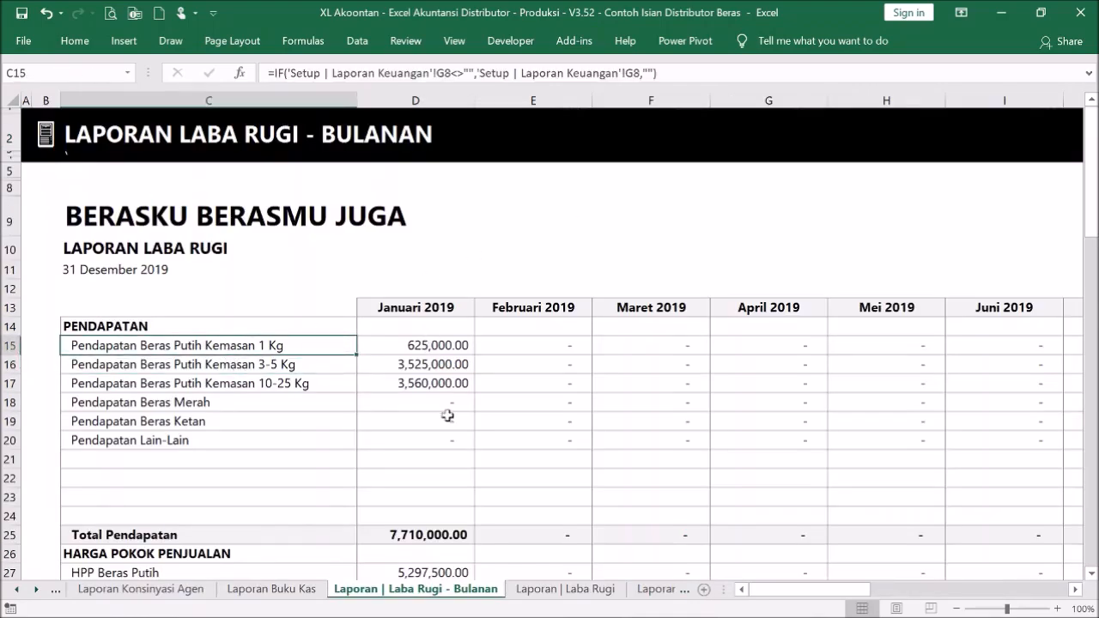
pyautogui.scroll(-4, 444, 399)
pyautogui.scroll(5, 430, 379)
pyautogui.scroll(-6, 432, 348)
# Examine the January HARGA POKOK PENJUALAN and PENGELUARAN amounts in the monthly profit and loss report
pyautogui.moveTo(412, 298); pyautogui.dragTo(433, 344)
pyautogui.click(433, 342)
pyautogui.scroll(-2, 436, 334)
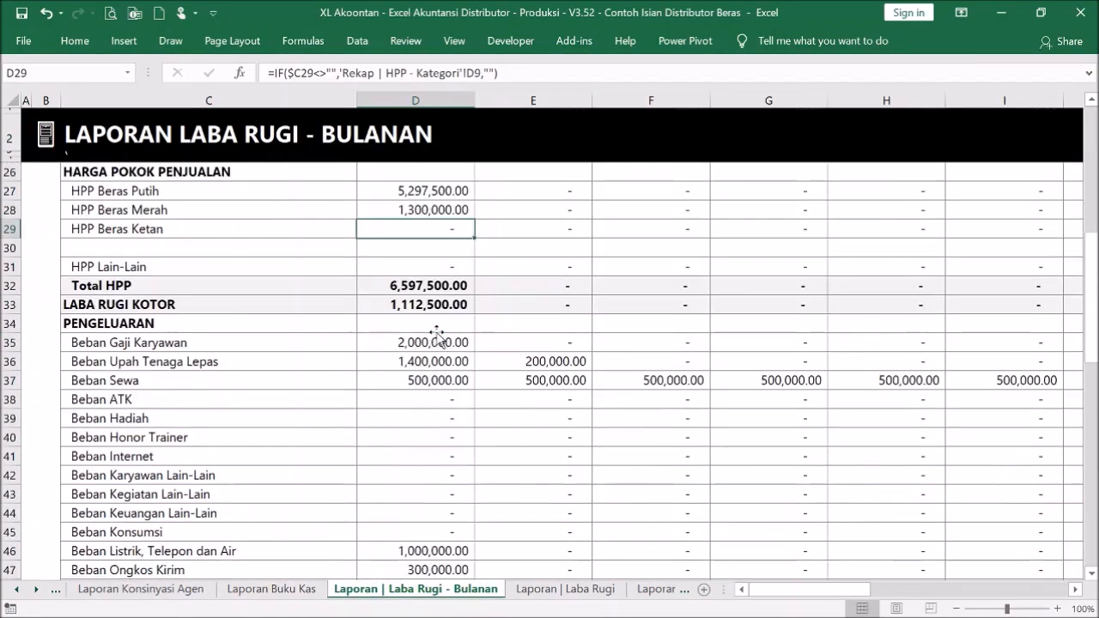
pyautogui.scroll(-3, 436, 334)
pyautogui.scroll(1, 436, 335)
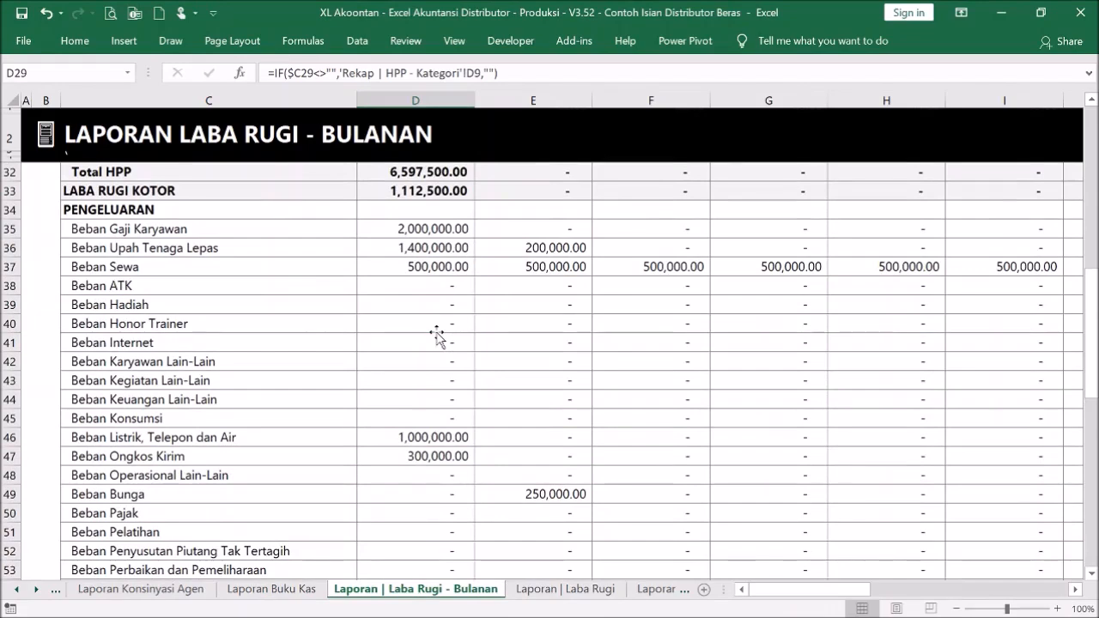
pyautogui.scroll(2, 437, 336)
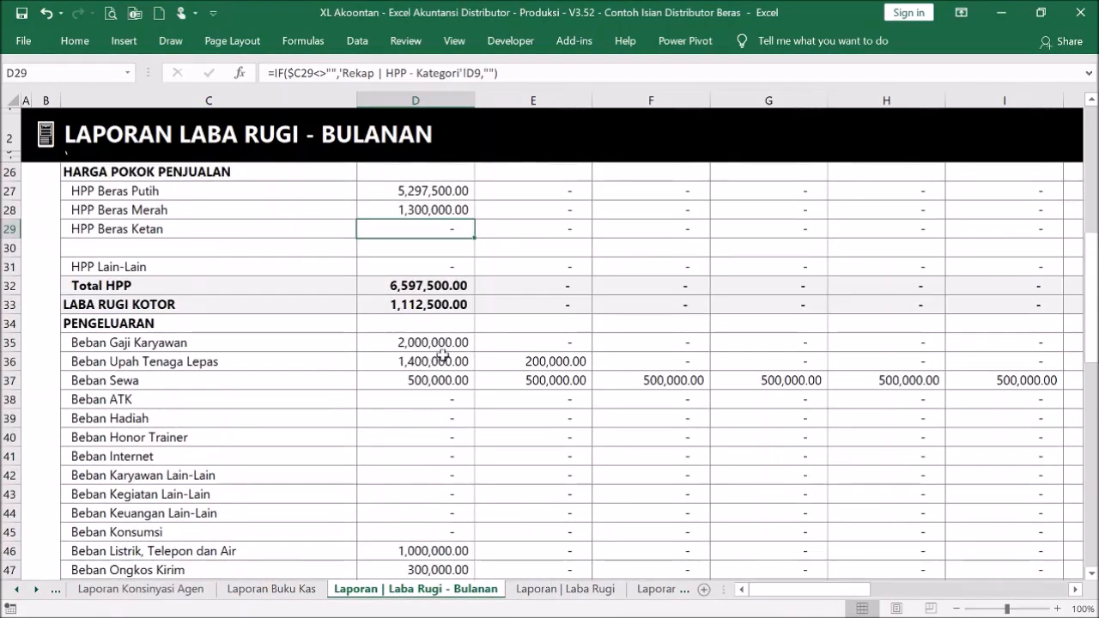
# Inspect the Beban Sewa amounts from January to June 2019, then return to the main menu sheet
pyautogui.moveTo(475, 373); pyautogui.dragTo(976, 382)
pyautogui.click(965, 382)
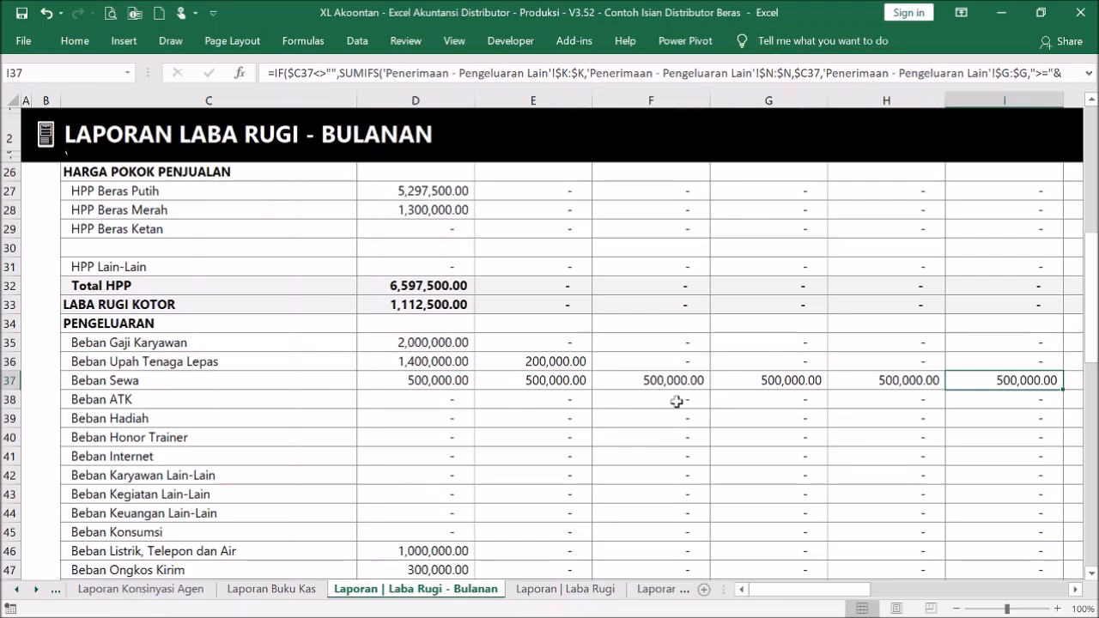
pyautogui.click(452, 385)
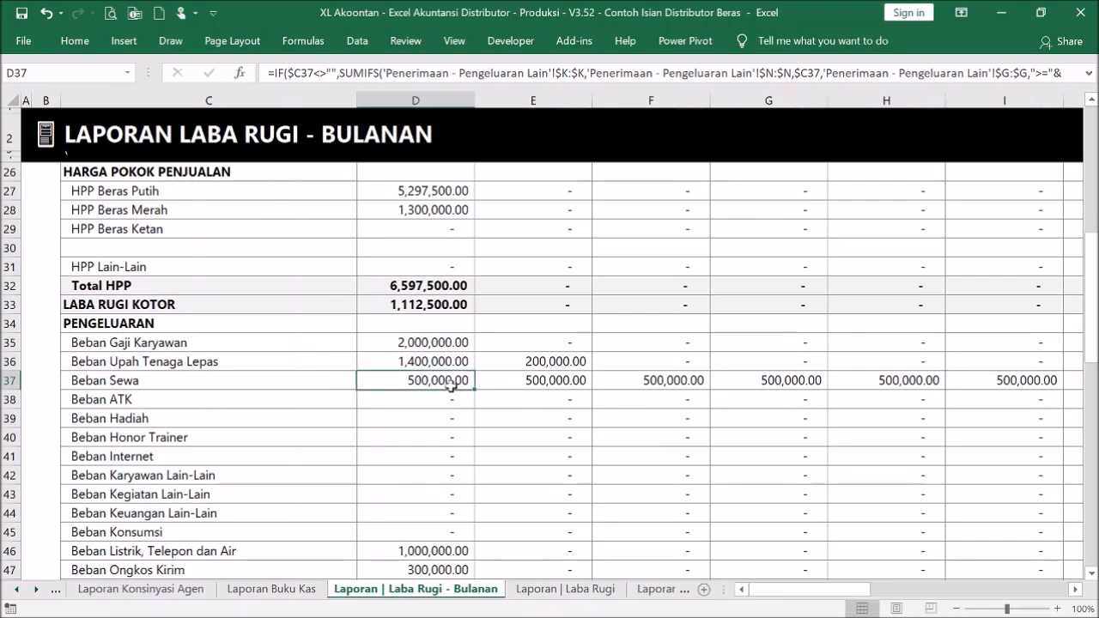
pyautogui.scroll(7, 450, 392)
pyautogui.click(55, 140)
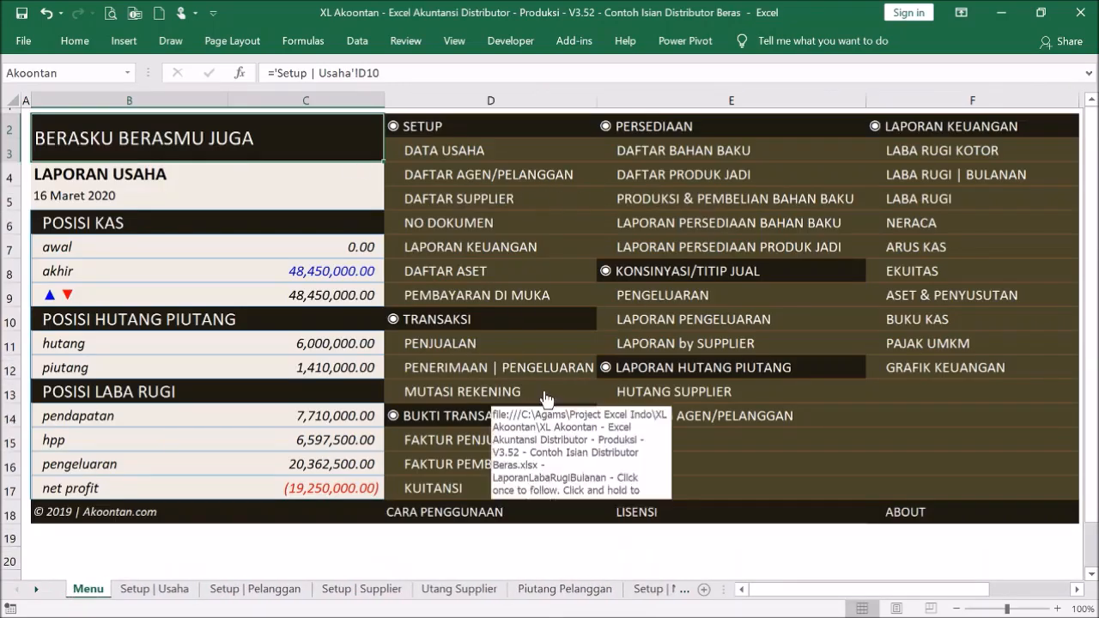
# Open the PEMBAYARAN DI MUKA setup, review how prepaid rent is spread over the months, and return to the main menu sheet
pyautogui.click(521, 310)
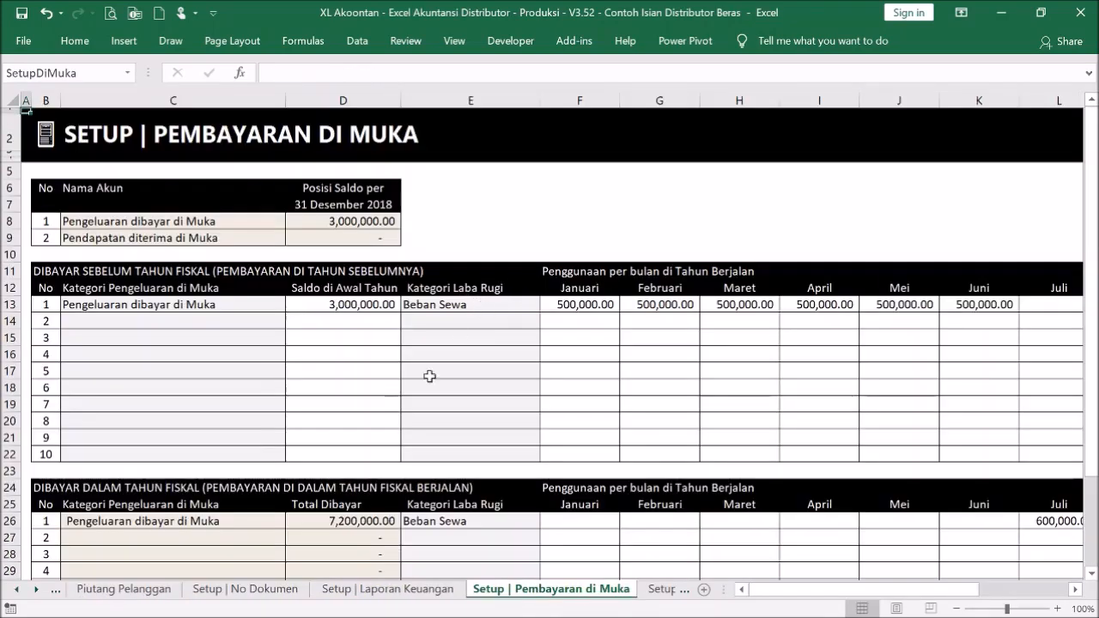
pyautogui.scroll(-3, 381, 389)
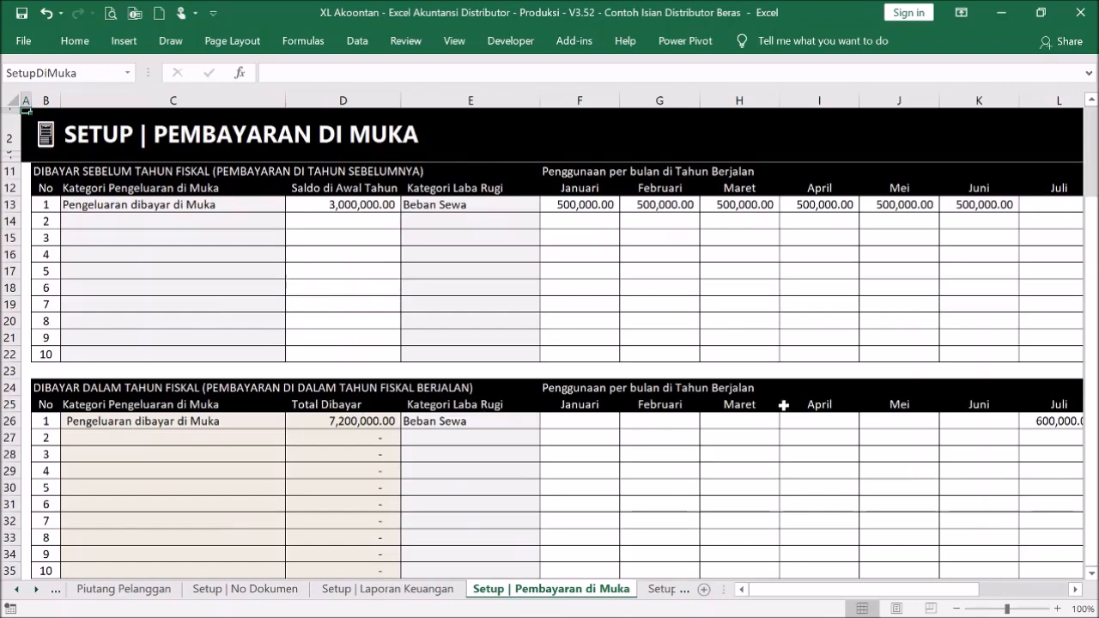
pyautogui.scroll(3, 579, 407)
pyautogui.click(46, 134)
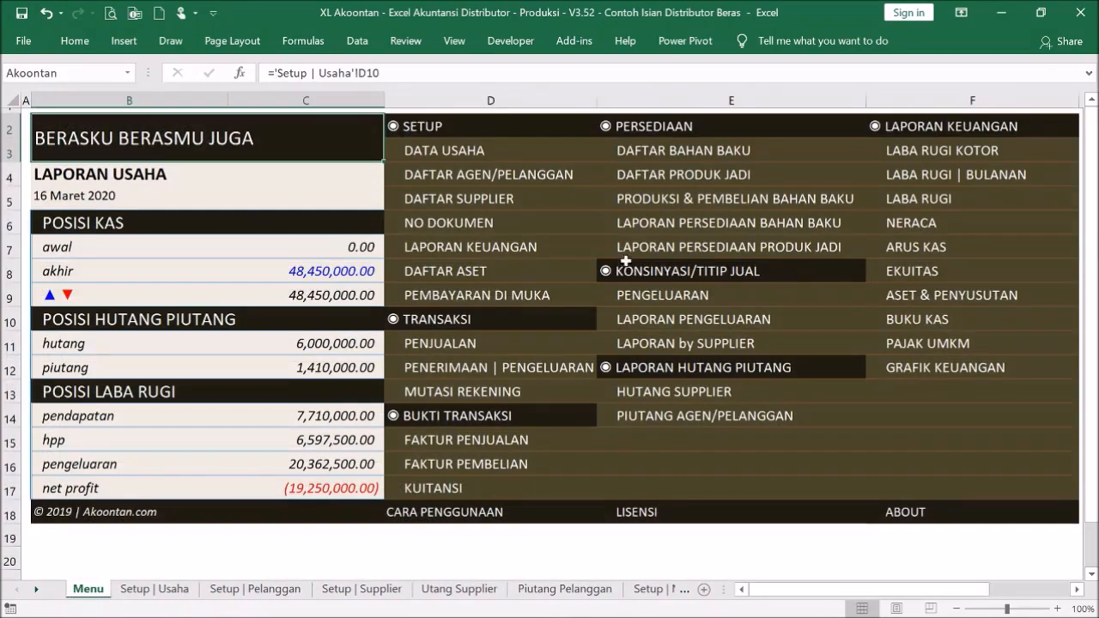
# Reopen the monthly profit and loss report, review its closing LABA RUGI BERSIH rows, and return to the main menu sheet
pyautogui.click(937, 180)
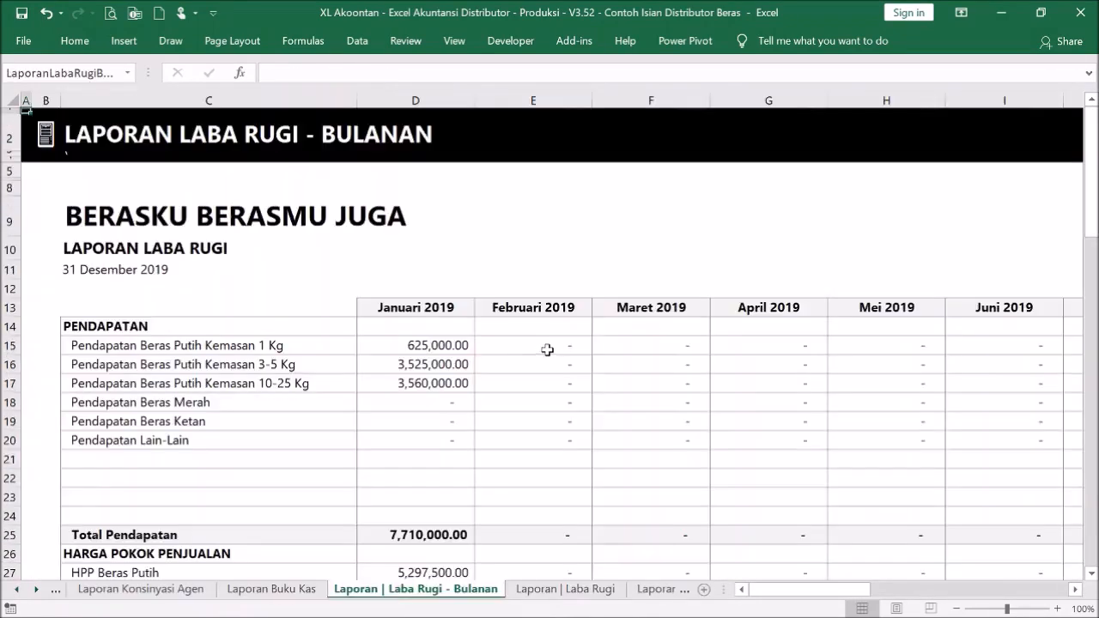
pyautogui.scroll(-7, 544, 351)
pyautogui.scroll(-9, 547, 346)
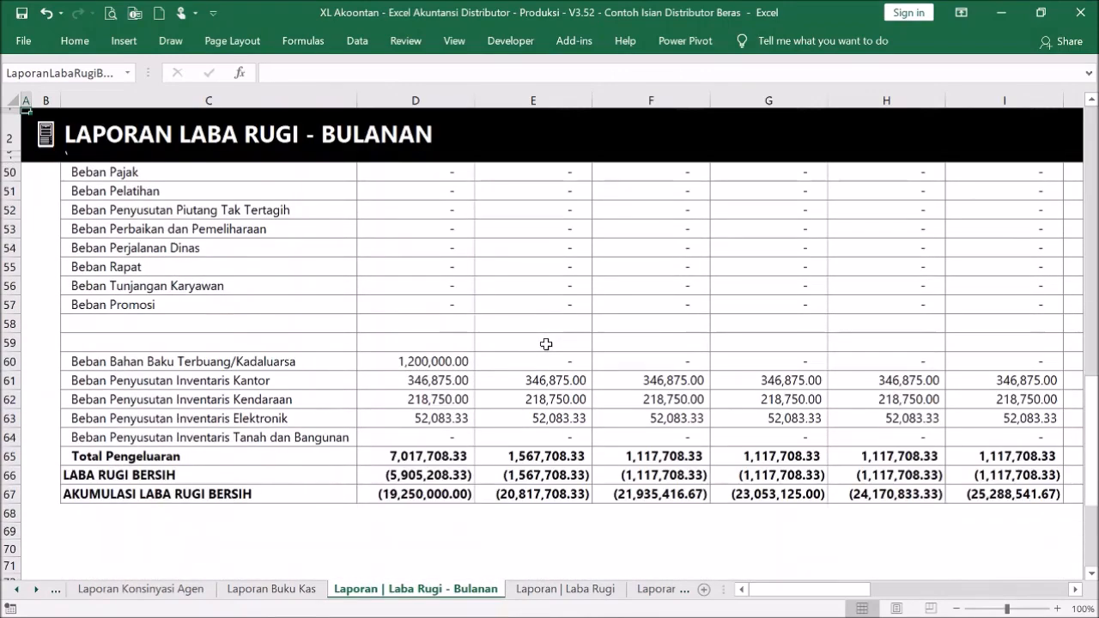
pyautogui.scroll(12, 545, 344)
pyautogui.scroll(3, 541, 334)
pyautogui.click(52, 139)
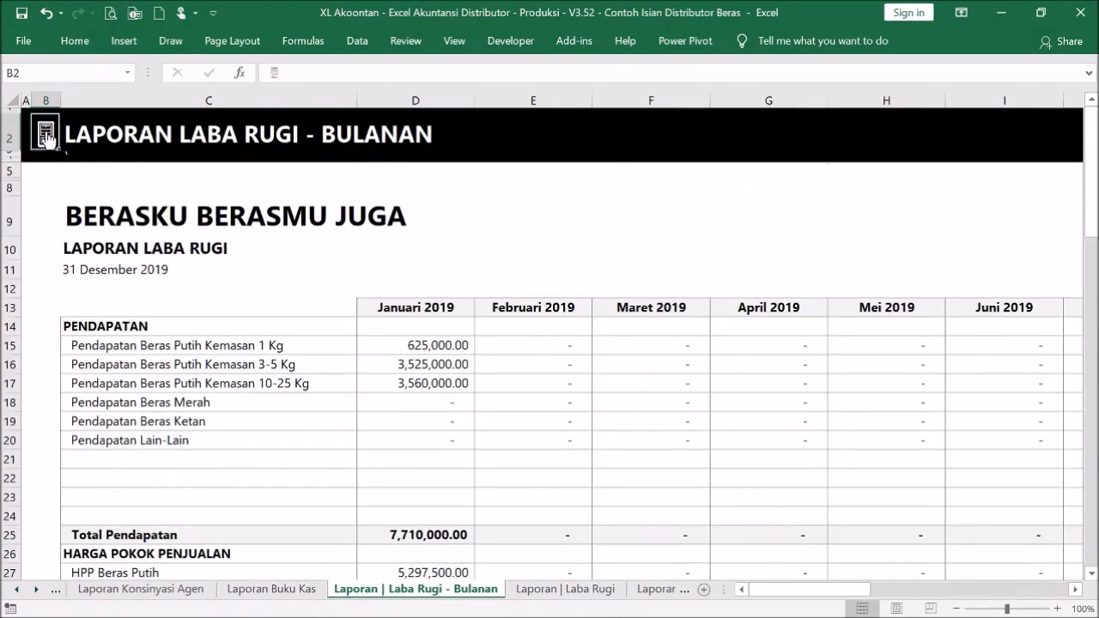
# Open the one-fiscal-year LABA RUGI report, review it through to the end, and check its print preview
pyautogui.click(928, 207)
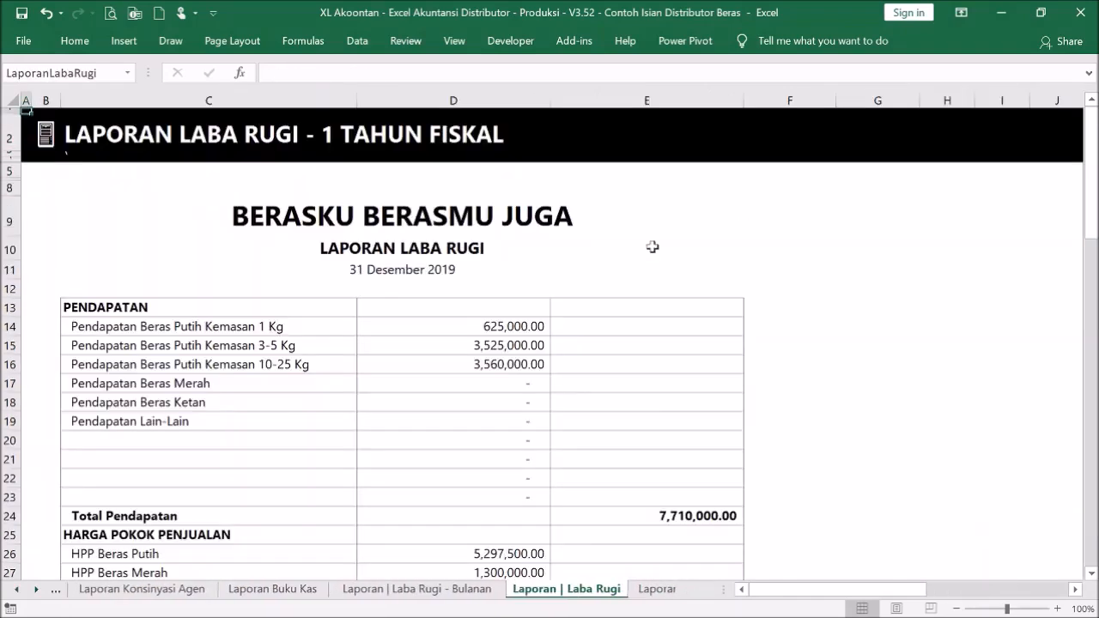
pyautogui.scroll(-10, 553, 286)
pyautogui.scroll(-6, 589, 286)
pyautogui.scroll(15, 598, 294)
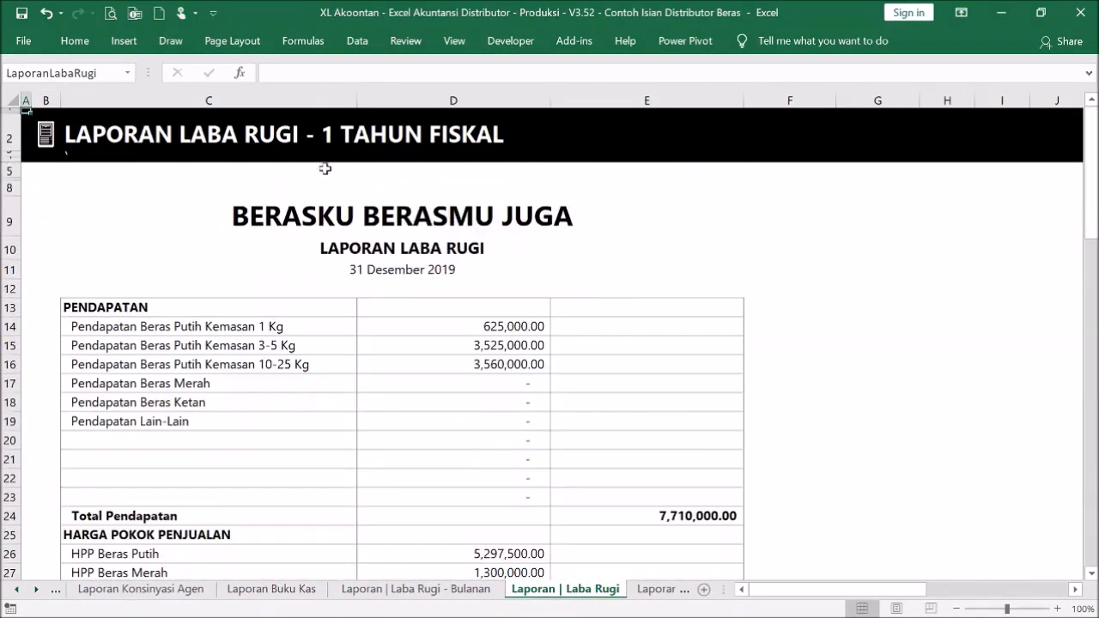
pyautogui.click(111, 13)
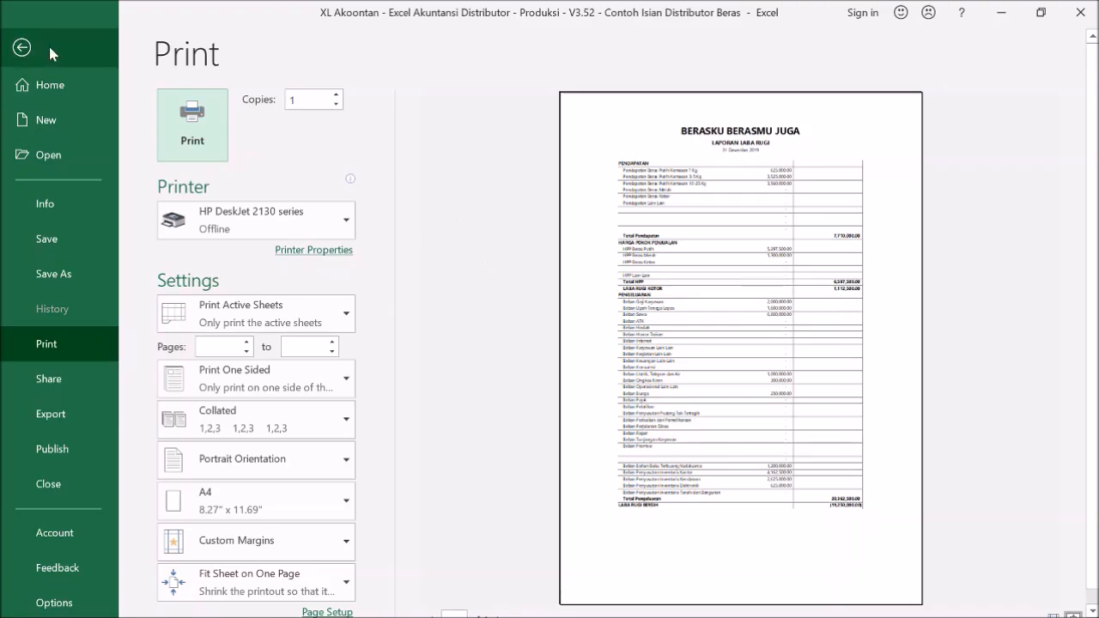
pyautogui.click(26, 47)
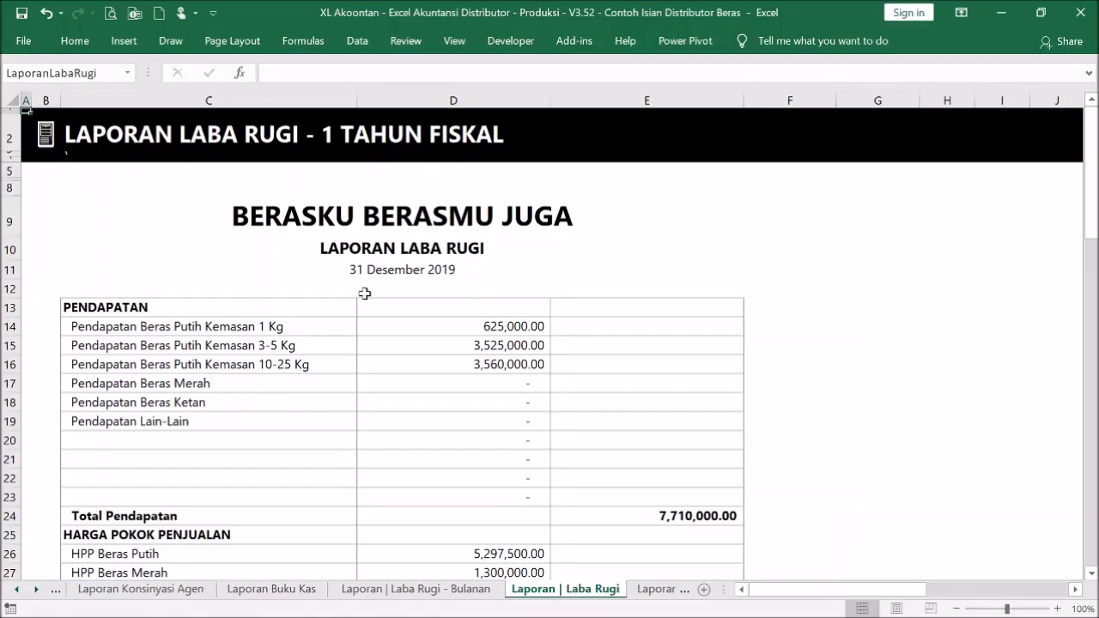
# Hide the blank rows 20 to 23 above Total Pendapatan in the fiscal-year LABA RUGI report
pyautogui.scroll(-1, 492, 395)
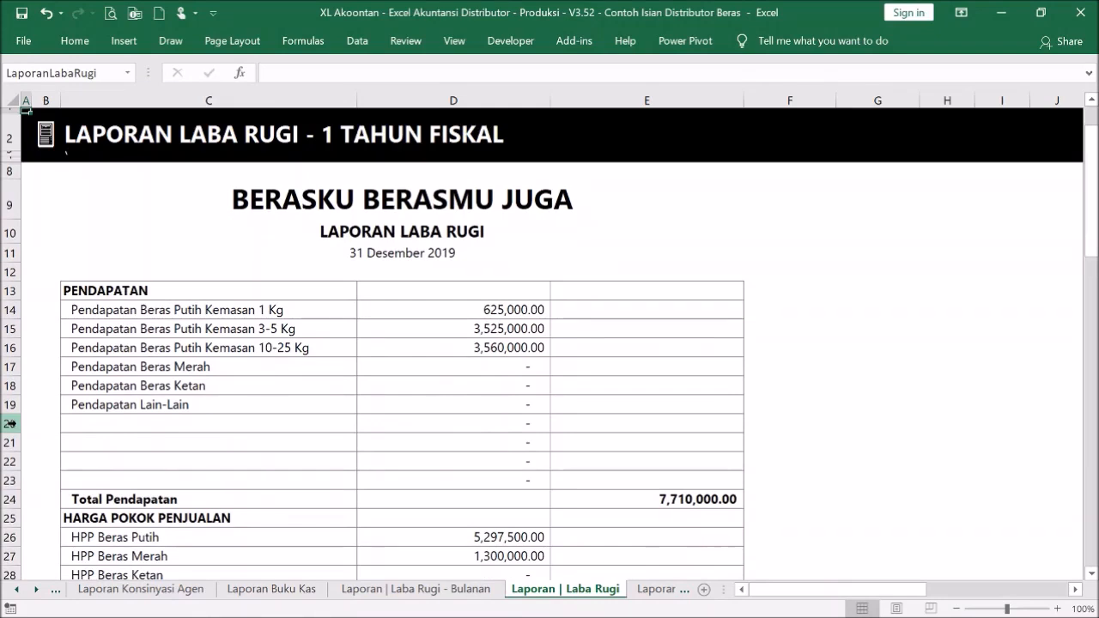
pyautogui.moveTo(15, 424); pyautogui.dragTo(14, 479)
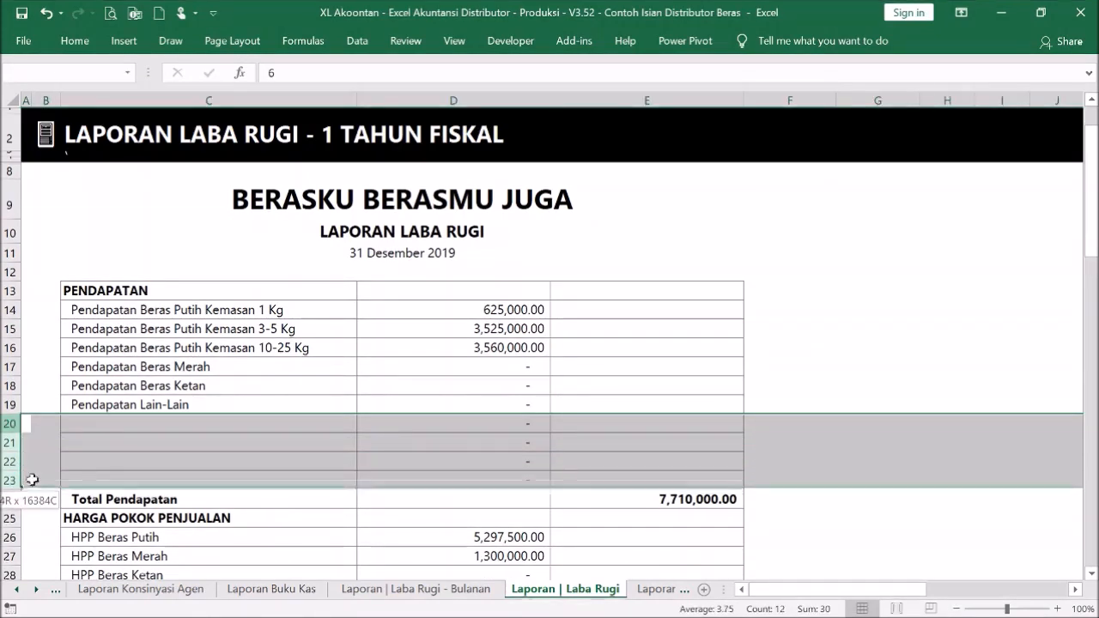
pyautogui.rightClick(76, 463)
pyautogui.click(89, 433)
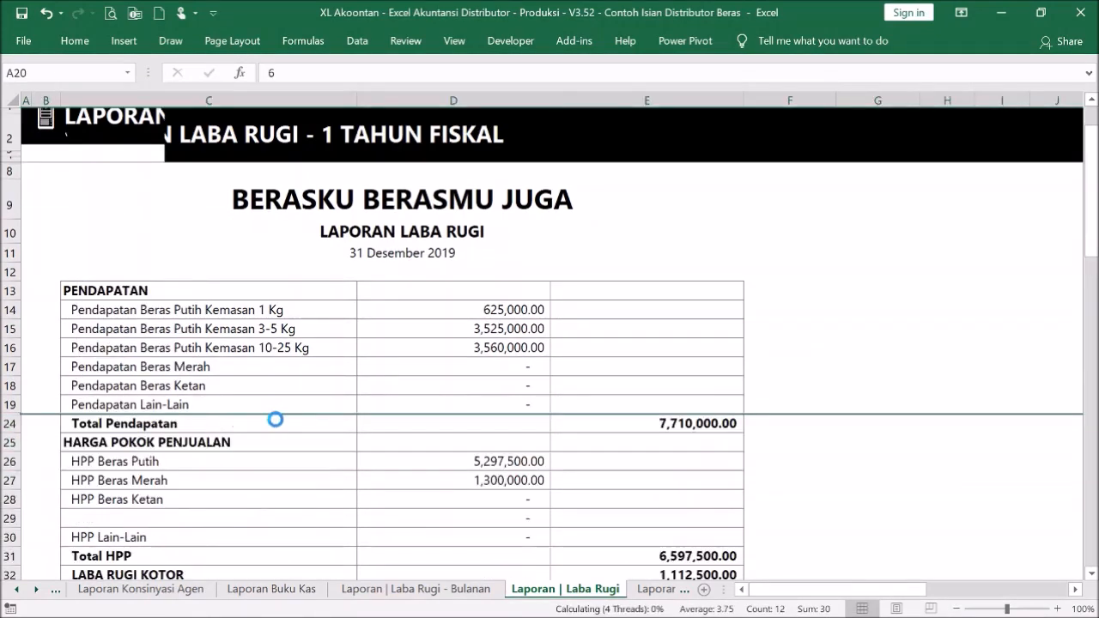
pyautogui.click(275, 399)
pyautogui.click(275, 434)
# Hide the blank row 29 between HPP Beras Ketan and HPP Lain-Lain
pyautogui.scroll(-6, 284, 429)
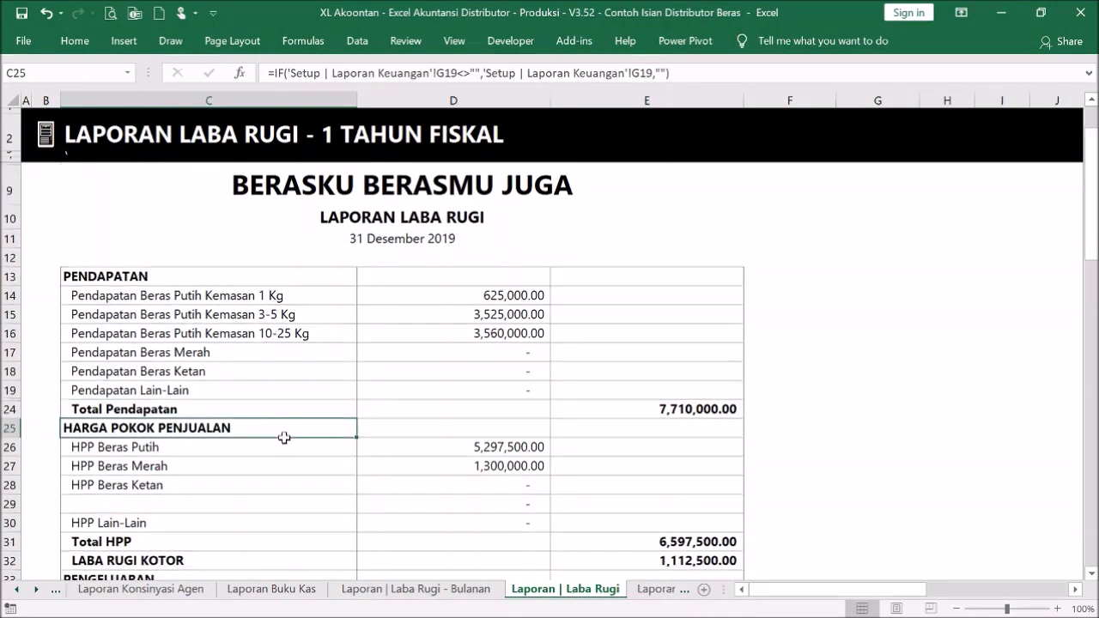
pyautogui.scroll(3, 171, 381)
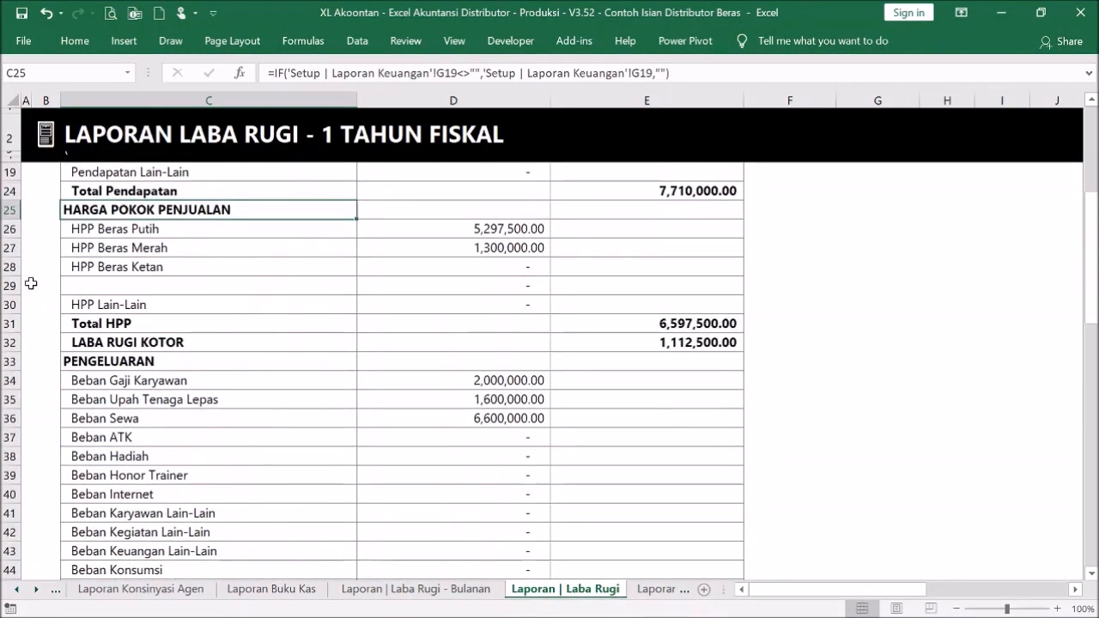
pyautogui.click(12, 285)
pyautogui.rightClick(15, 285)
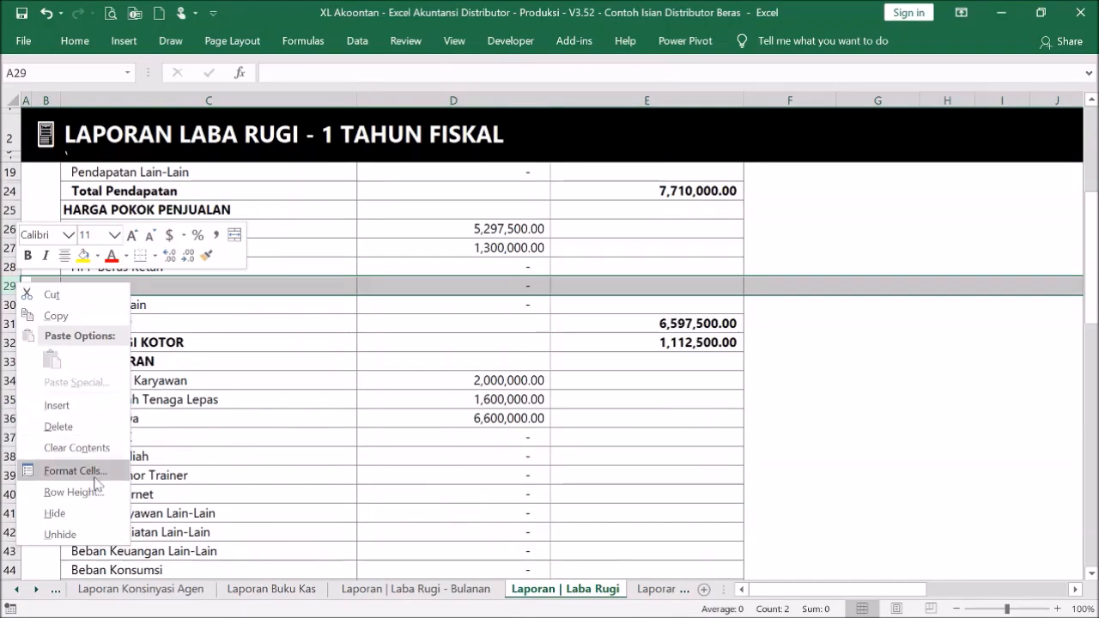
pyautogui.click(100, 513)
pyautogui.click(305, 455)
# Hide the blank rows 57 and 58 between Beban Promosi and Beban Bahan Baku Terbuang/Kadaluarsa
pyautogui.scroll(-10, 301, 426)
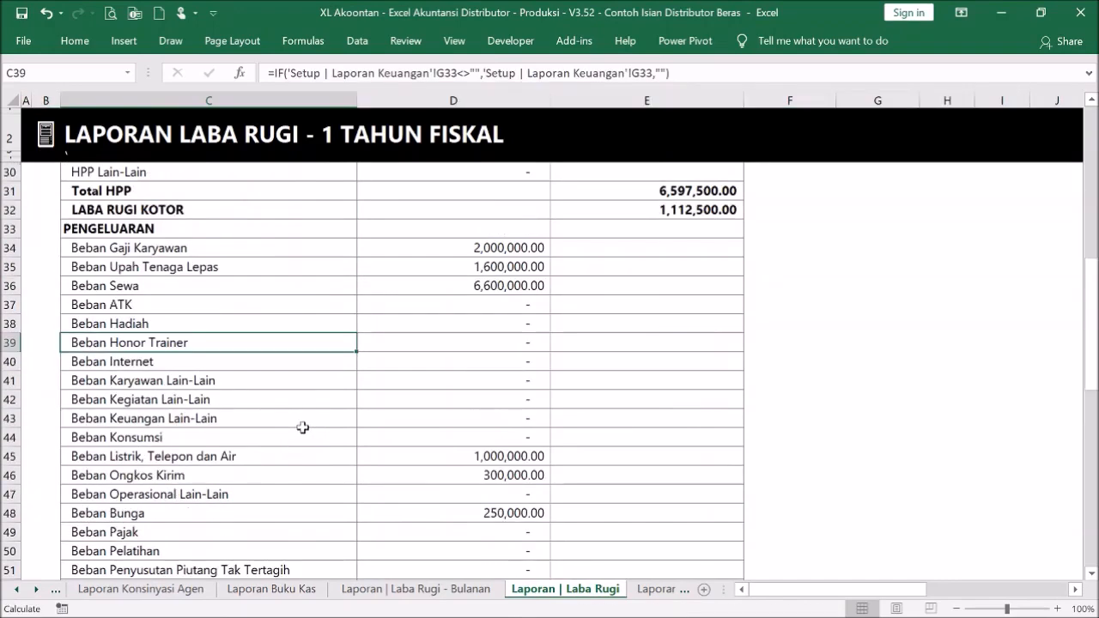
pyautogui.moveTo(12, 342); pyautogui.dragTo(16, 357)
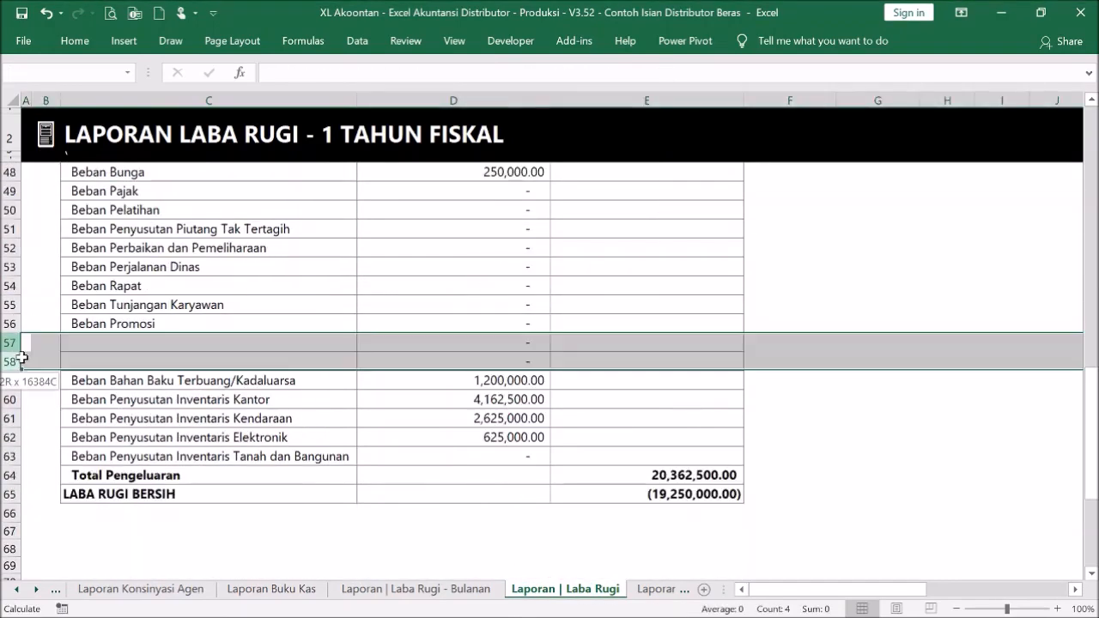
pyautogui.rightClick(16, 352)
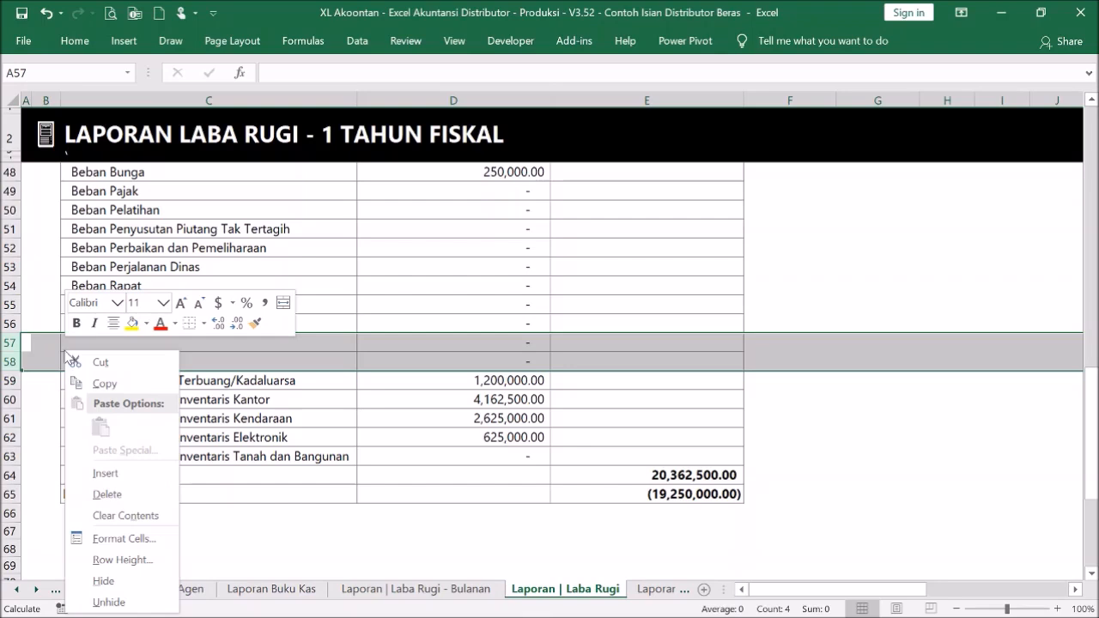
pyautogui.click(137, 580)
pyautogui.click(286, 396)
# Check the print preview of the fiscal-year LABA RUGI report with its blank rows hidden
pyautogui.scroll(14, 287, 387)
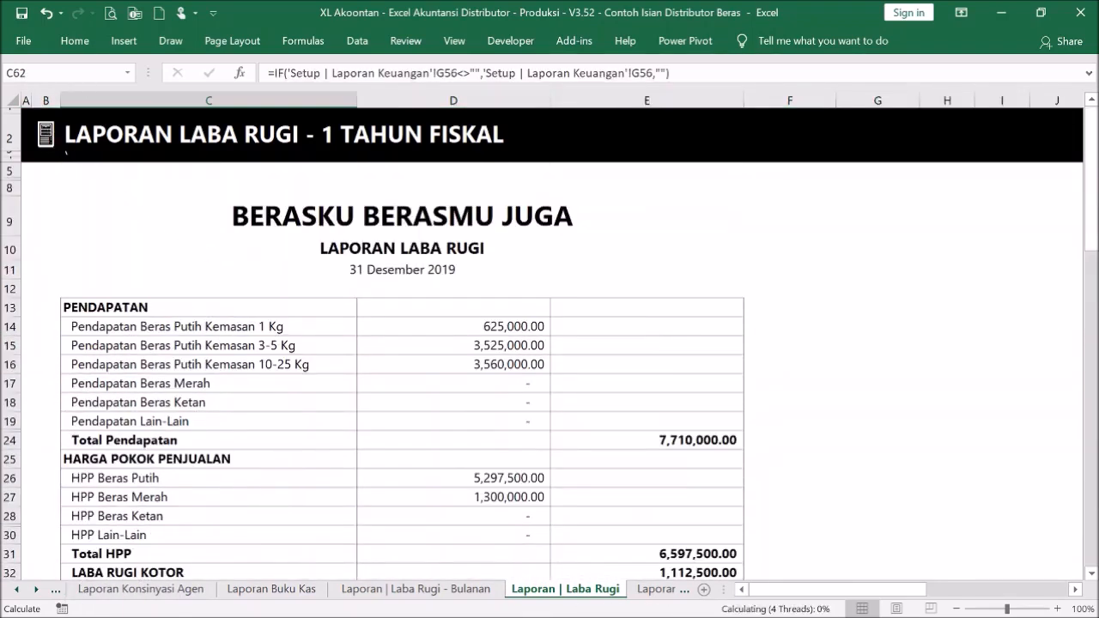
pyautogui.click(112, 14)
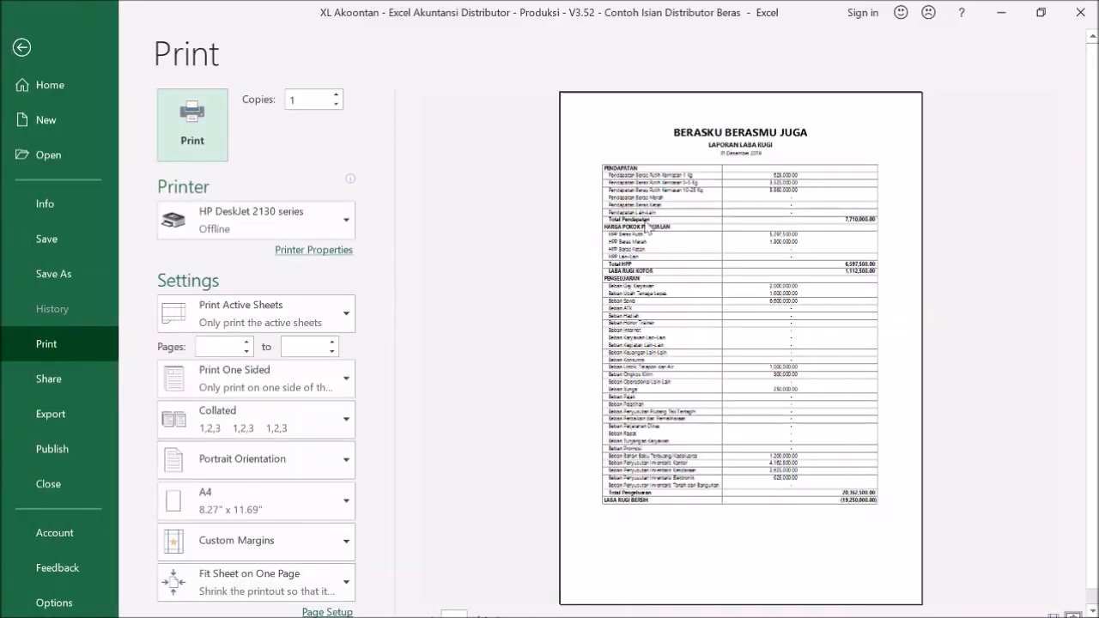
# Leave the print preview, return to the main menu and open the NERACA report
pyautogui.click(28, 51)
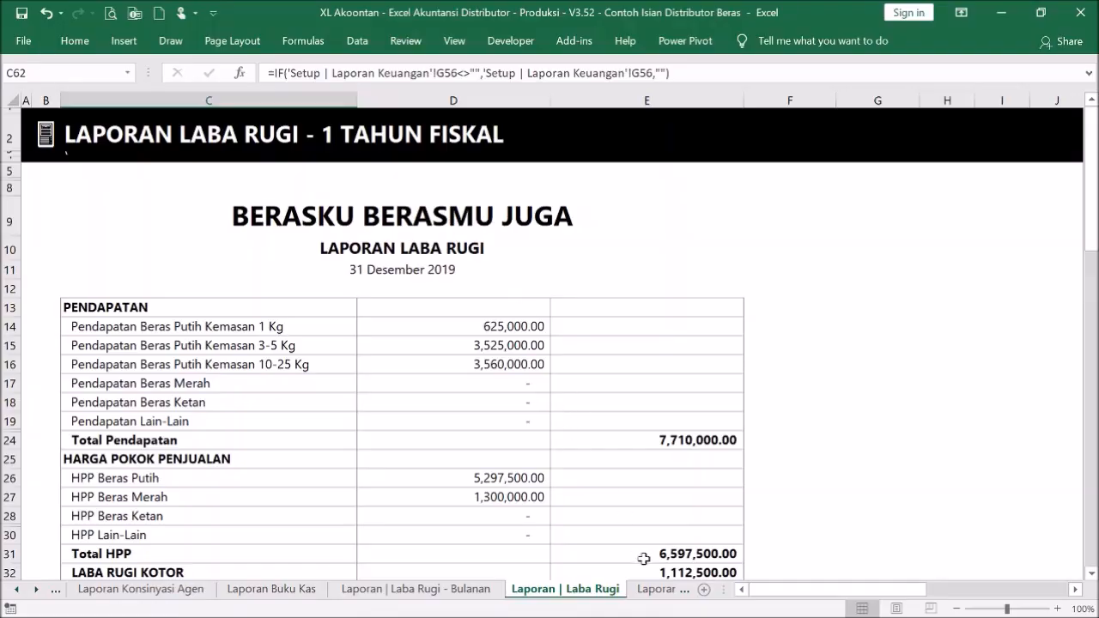
pyautogui.click(53, 137)
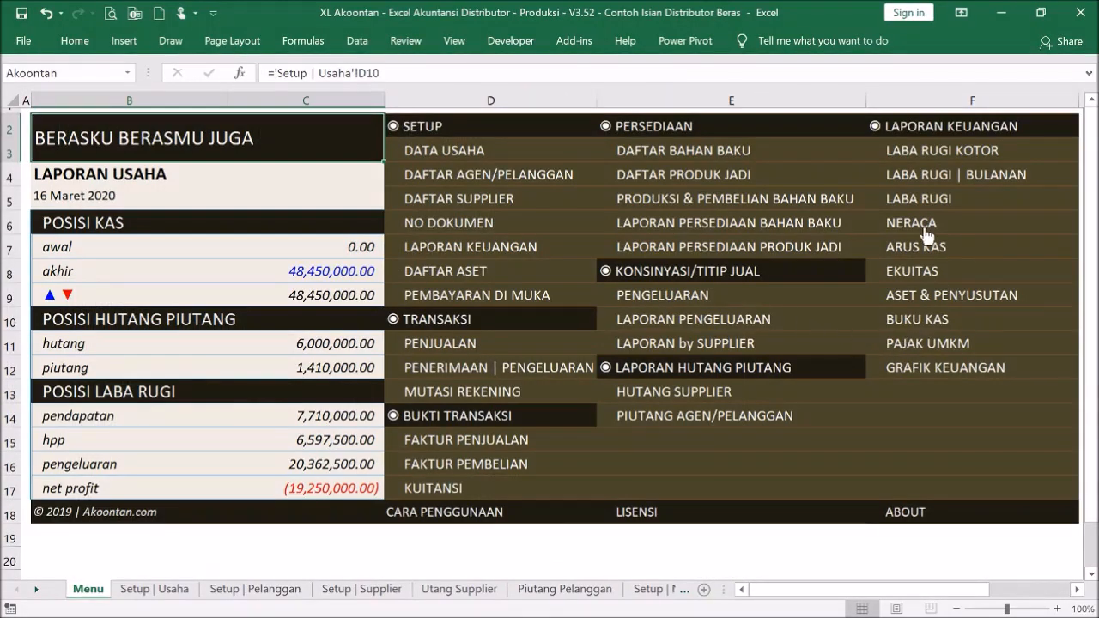
pyautogui.click(921, 225)
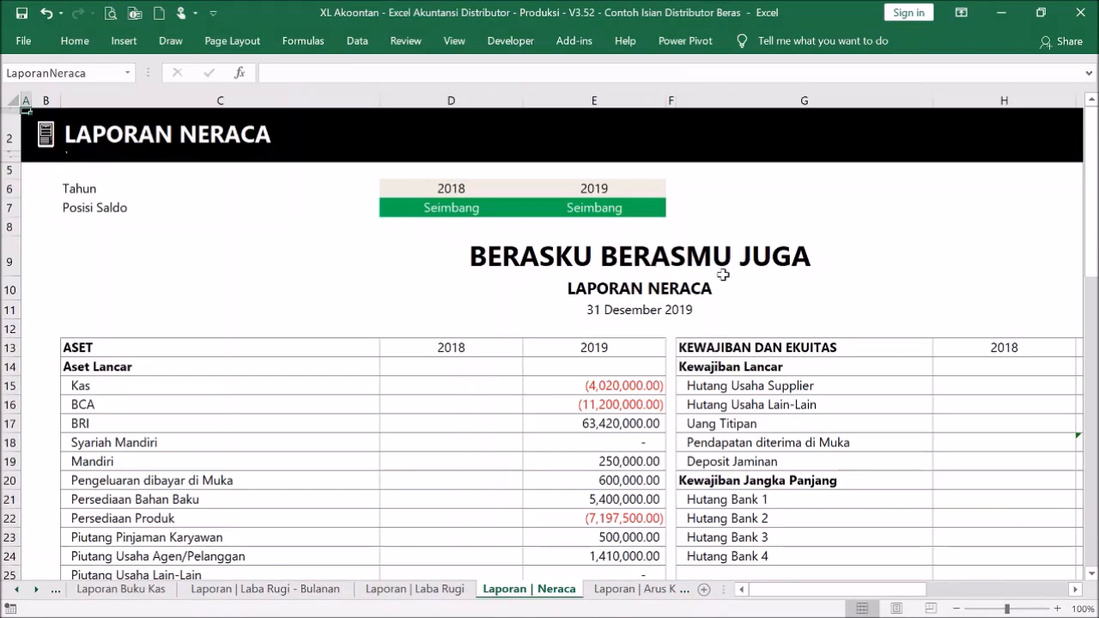
# Review the assets, liabilities and equity in the Laporan Neraca and check its print preview
pyautogui.scroll(-3, 724, 273)
pyautogui.scroll(-5, 723, 273)
pyautogui.scroll(4, 724, 273)
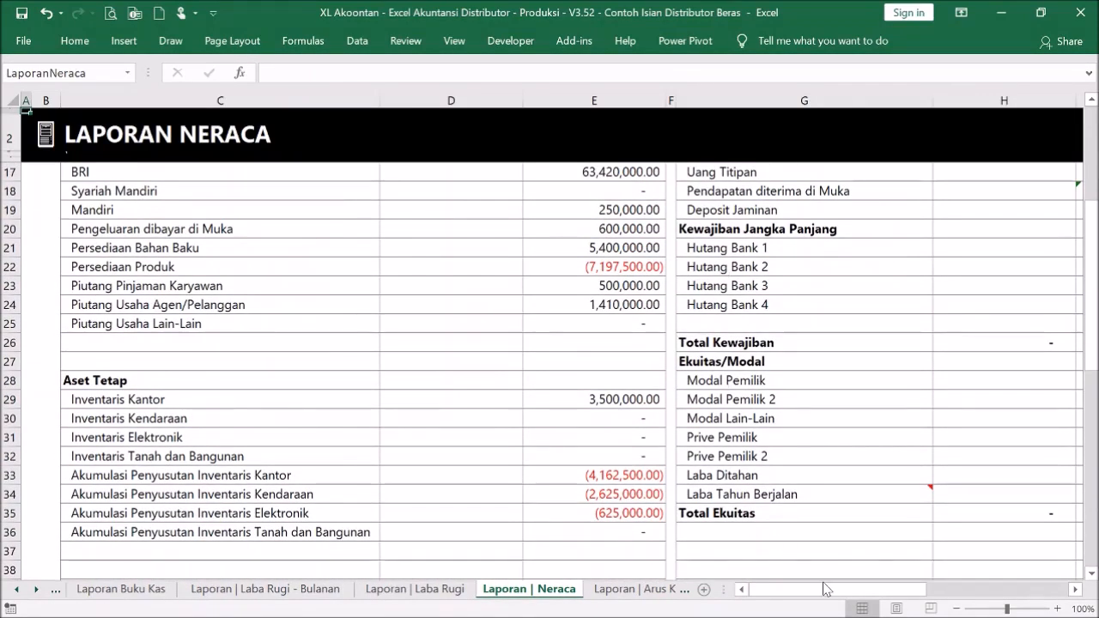
pyautogui.moveTo(895, 595); pyautogui.dragTo(25, 138)
pyautogui.scroll(4, 199, 182)
pyautogui.hotkey('ctrl', 'p')
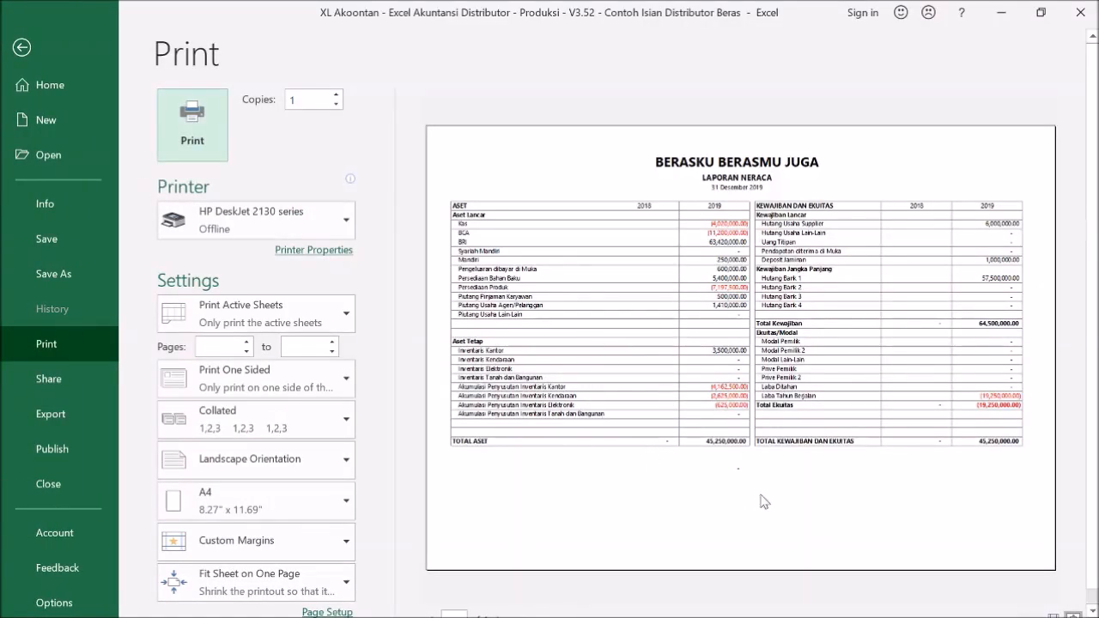
pyautogui.press('Escape')
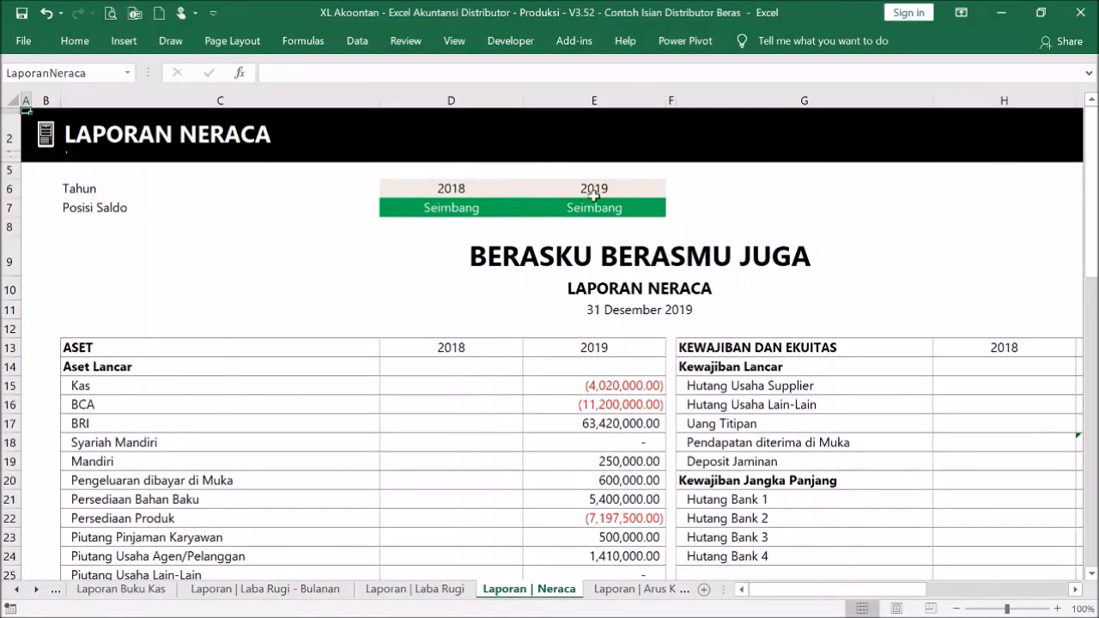
# Examine the Posisi Saldo balance status of 2018 and 2019 in the Laporan Neraca
pyautogui.click(495, 207)
pyautogui.click(574, 210)
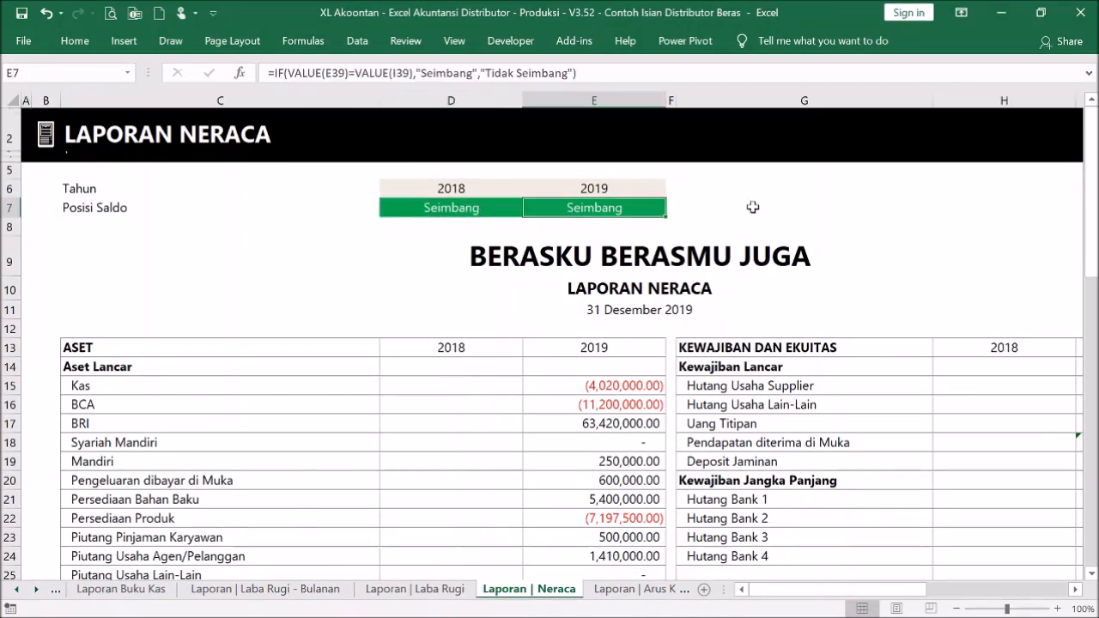
pyautogui.click(724, 215)
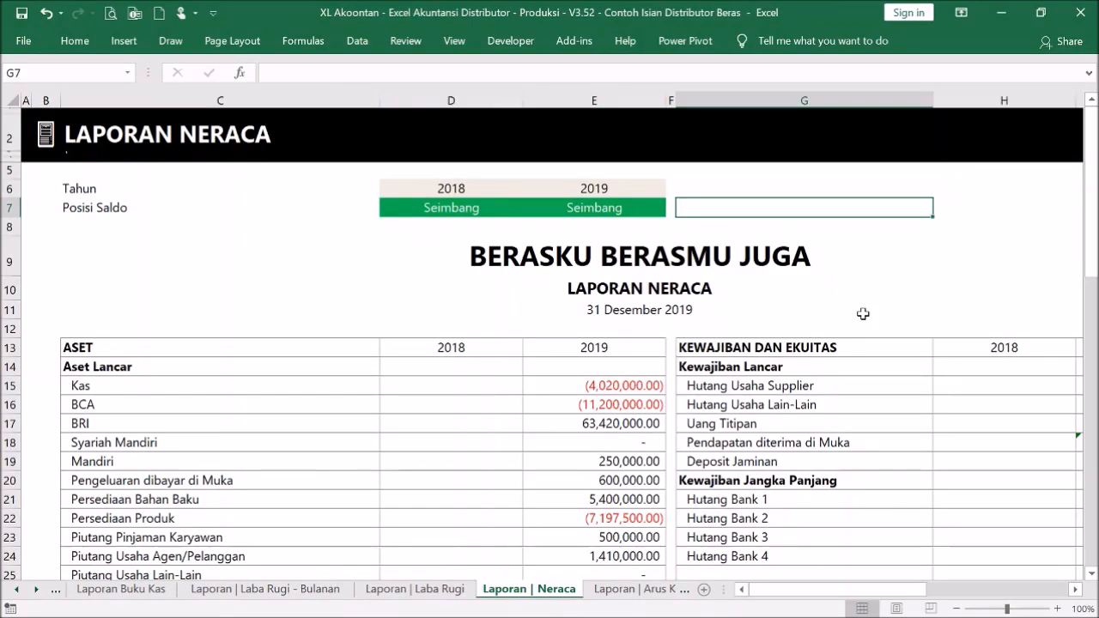
pyautogui.scroll(-6, 862, 313)
pyautogui.scroll(6, 850, 311)
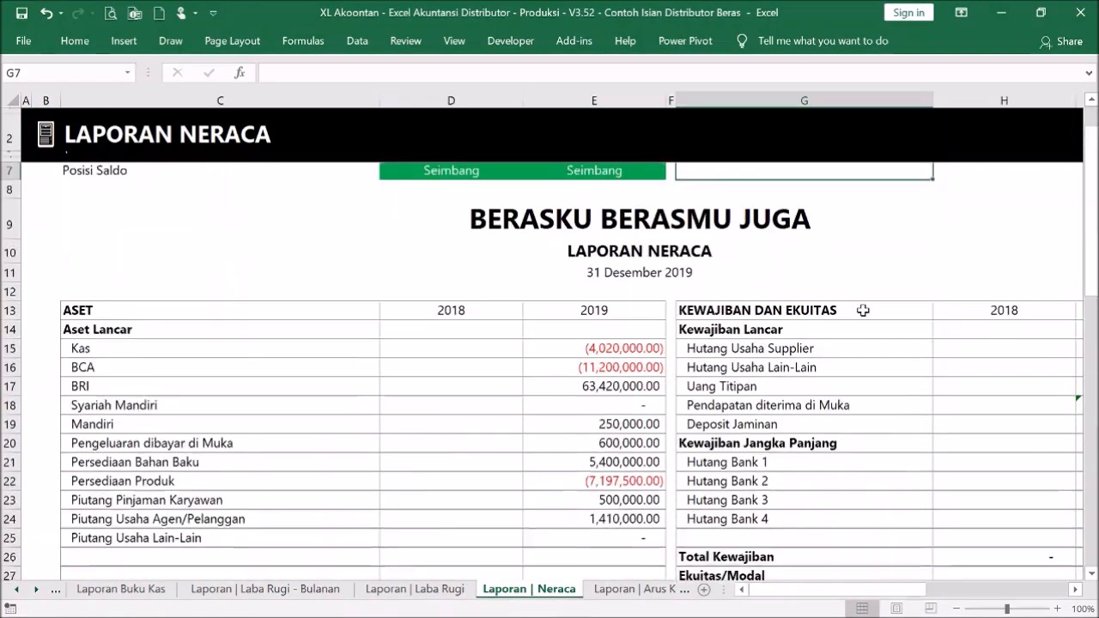
# Examine the 2018 opening-balance column on the ASET side, covering Aset Lancar and Aset Tetap
pyautogui.click(500, 350)
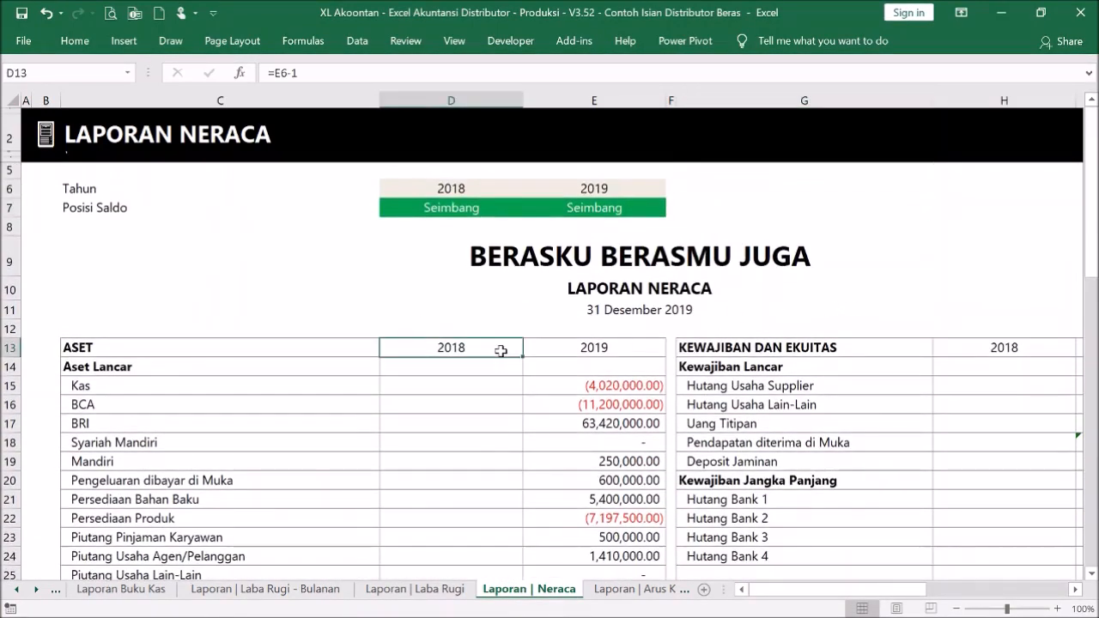
pyautogui.moveTo(486, 371); pyautogui.dragTo(485, 427)
pyautogui.scroll(-1, 484, 428)
pyautogui.scroll(-1, 484, 427)
pyautogui.click(484, 420)
pyautogui.moveTo(479, 341); pyautogui.dragTo(486, 444)
pyautogui.scroll(-2, 486, 444)
pyautogui.click(478, 396)
pyautogui.scroll(-1, 478, 405)
pyautogui.scroll(-5, 478, 405)
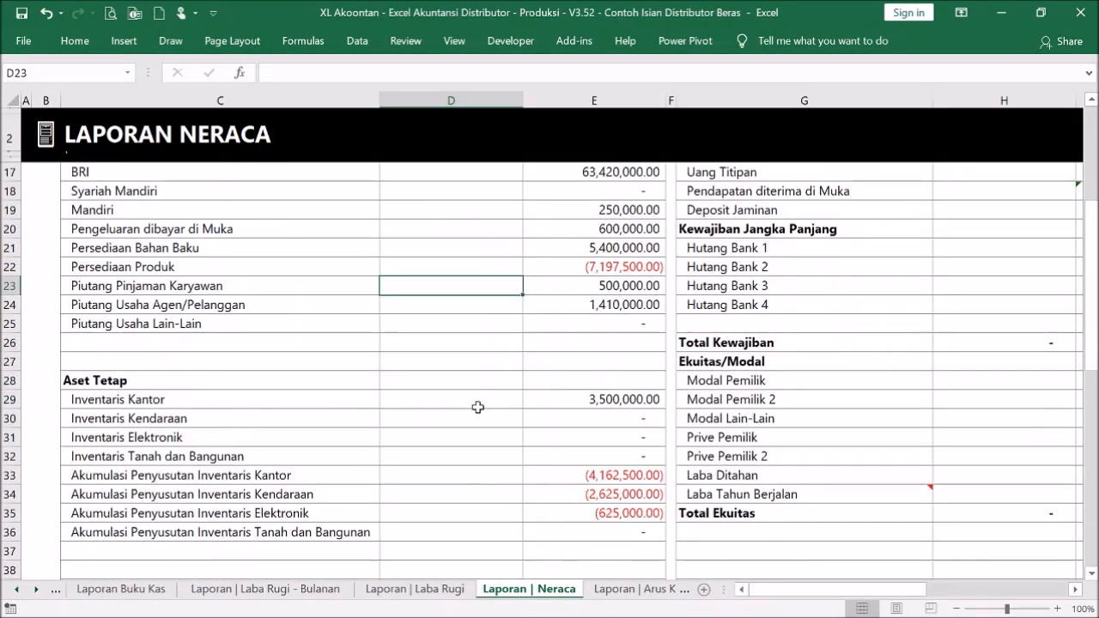
pyautogui.scroll(7, 479, 406)
# Enter 2000000 as the 2018 Kas balance in D15 and check the 2019 Kas cell
pyautogui.click(473, 388)
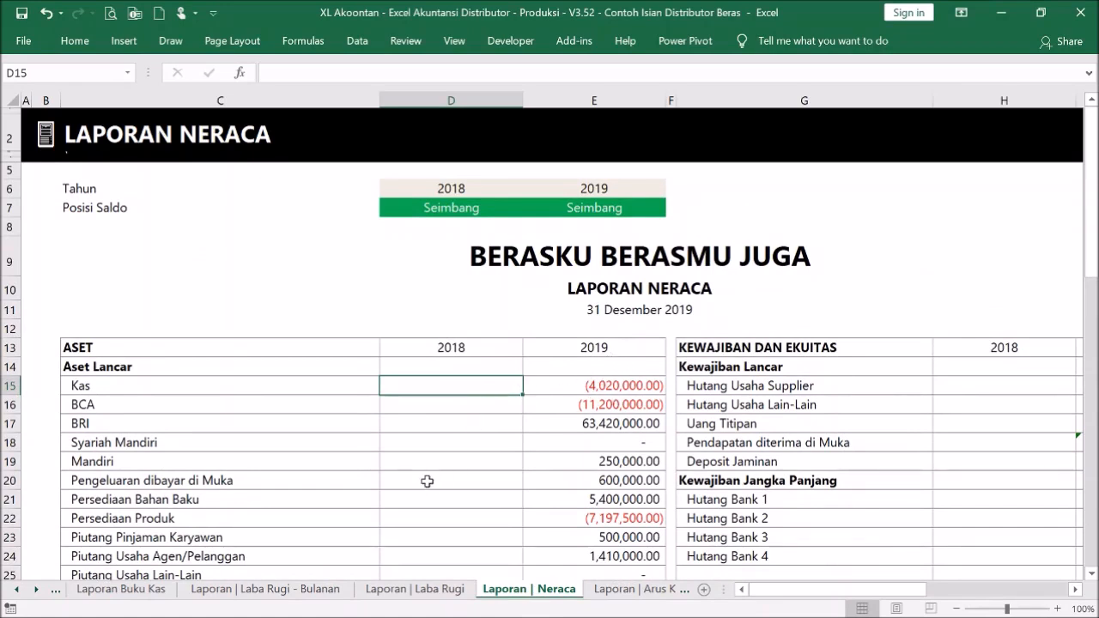
pyautogui.write('2000000')
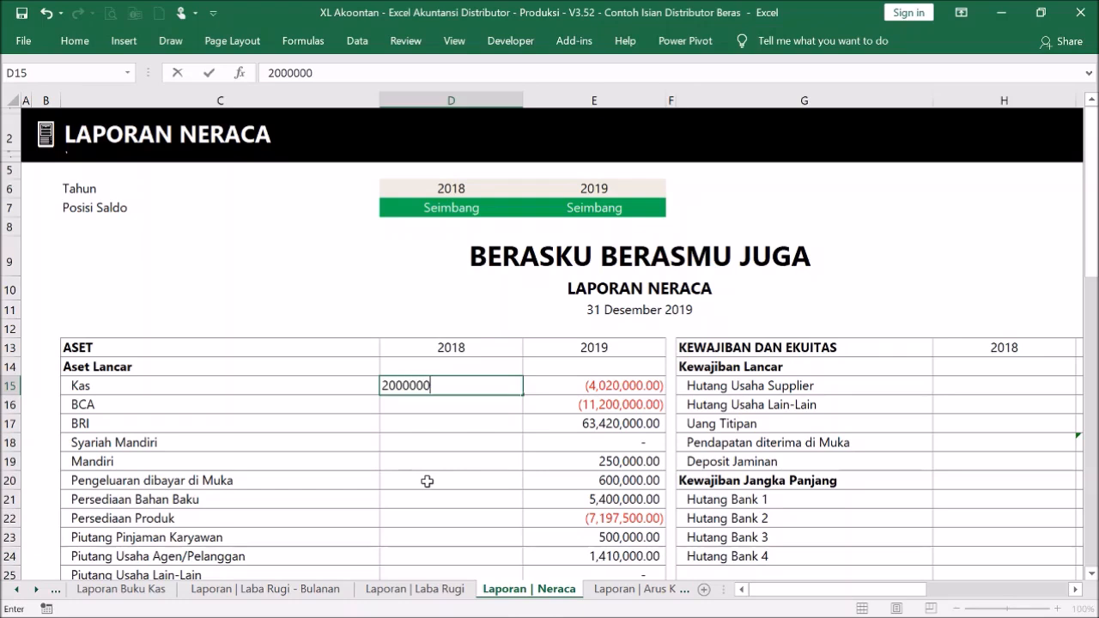
pyautogui.press('Return')
pyautogui.click(610, 391)
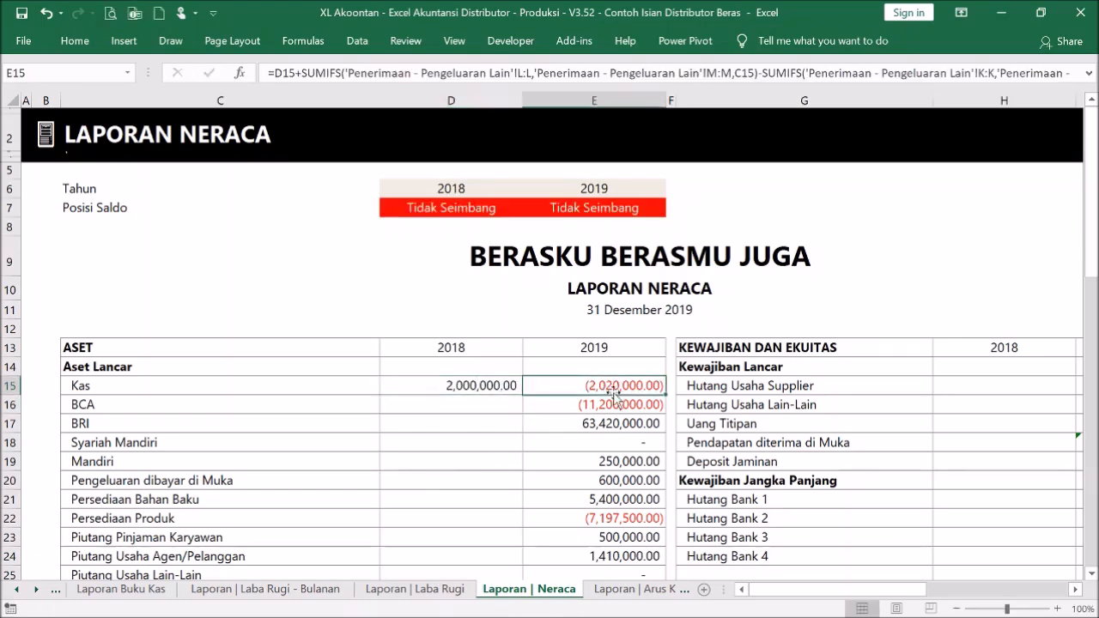
# Compare the 2018 figures for TOTAL ASET and TOTAL KEWAJIBAN DAN EKUITAS
pyautogui.click(470, 344)
pyautogui.scroll(-7, 462, 409)
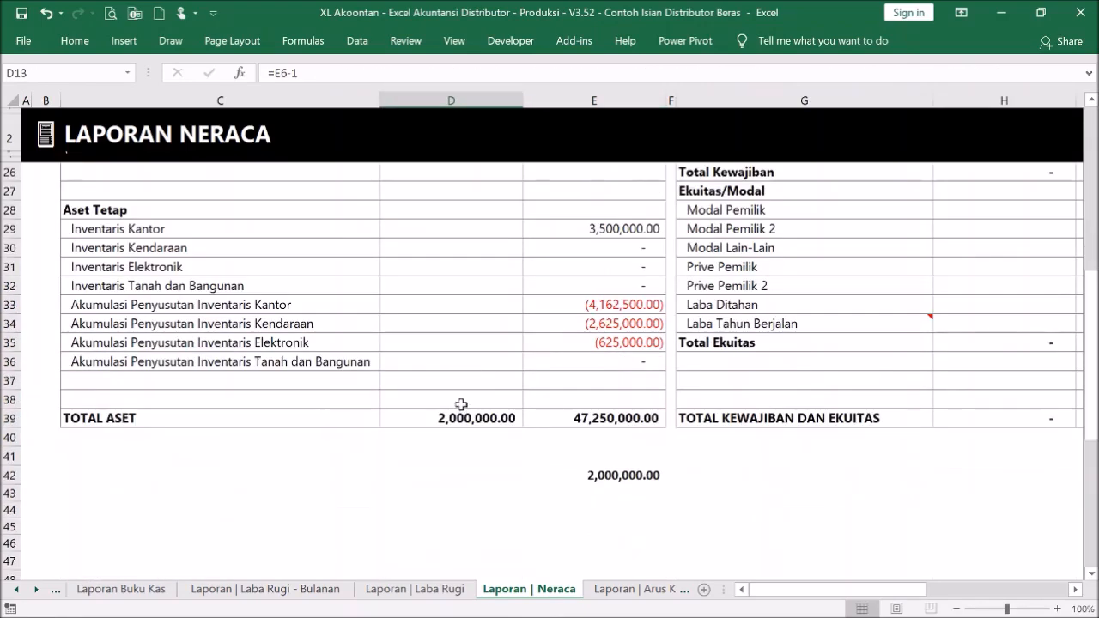
pyautogui.keyDown('shift'); pyautogui.click(461, 404); pyautogui.keyUp('shift')
pyautogui.click(969, 360)
pyautogui.scroll(4, 975, 359)
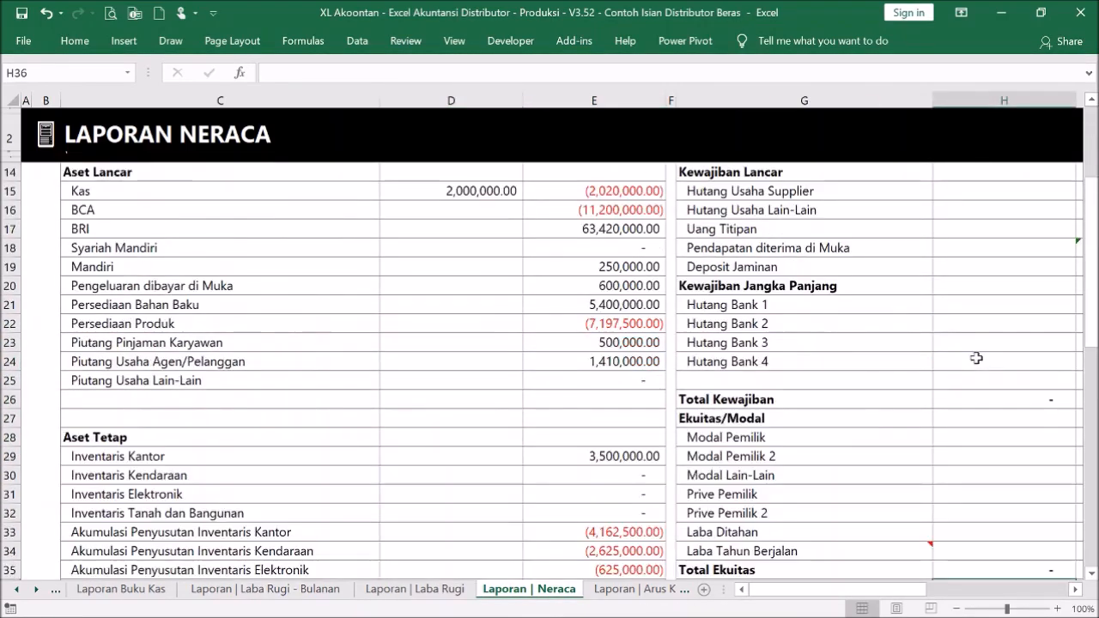
pyautogui.scroll(3, 976, 358)
pyautogui.scroll(-1, 976, 358)
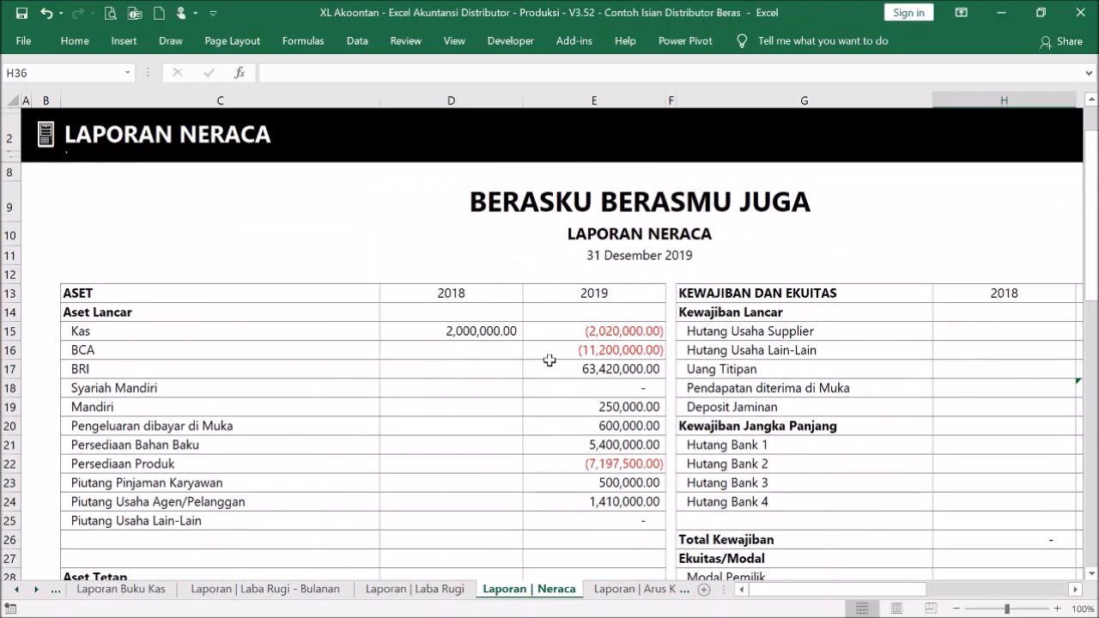
# Enter 2000000 as the 2018 Modal Pemilik balance in H28 under Ekuitas/Modal to match the Kas entry
pyautogui.click(481, 330)
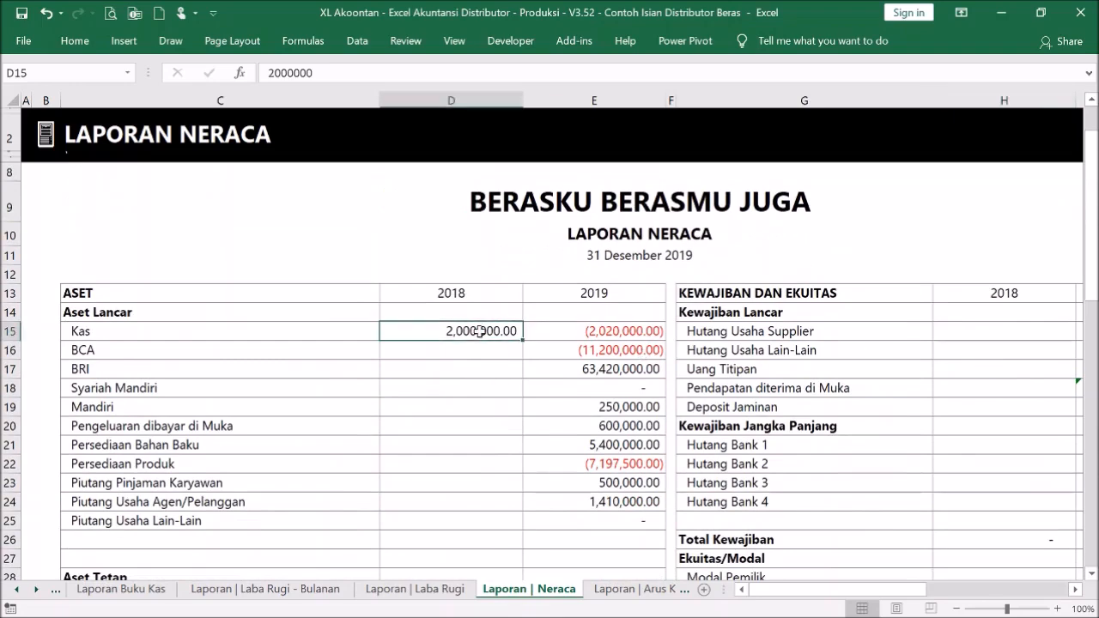
pyautogui.click(959, 338)
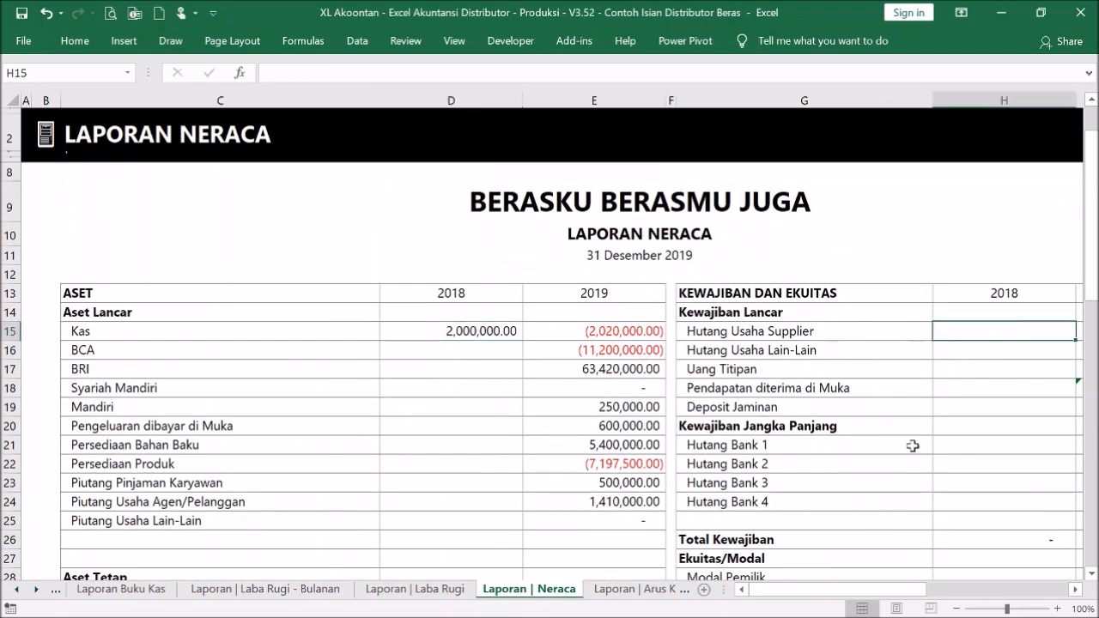
pyautogui.click(1073, 590)
pyautogui.click(1073, 590)
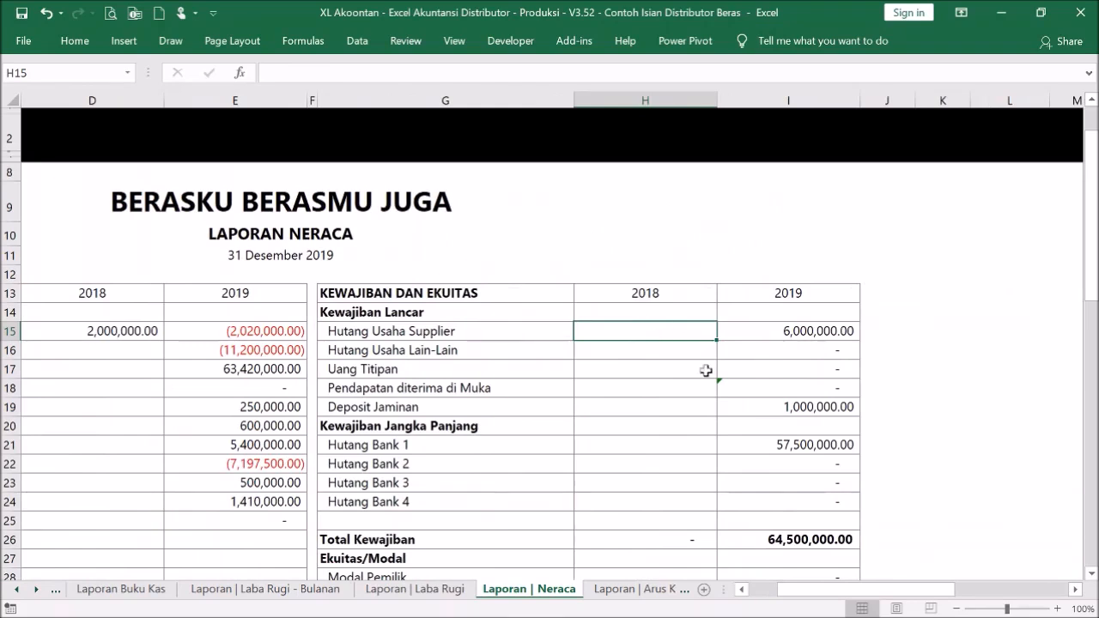
pyautogui.scroll(-3, 694, 386)
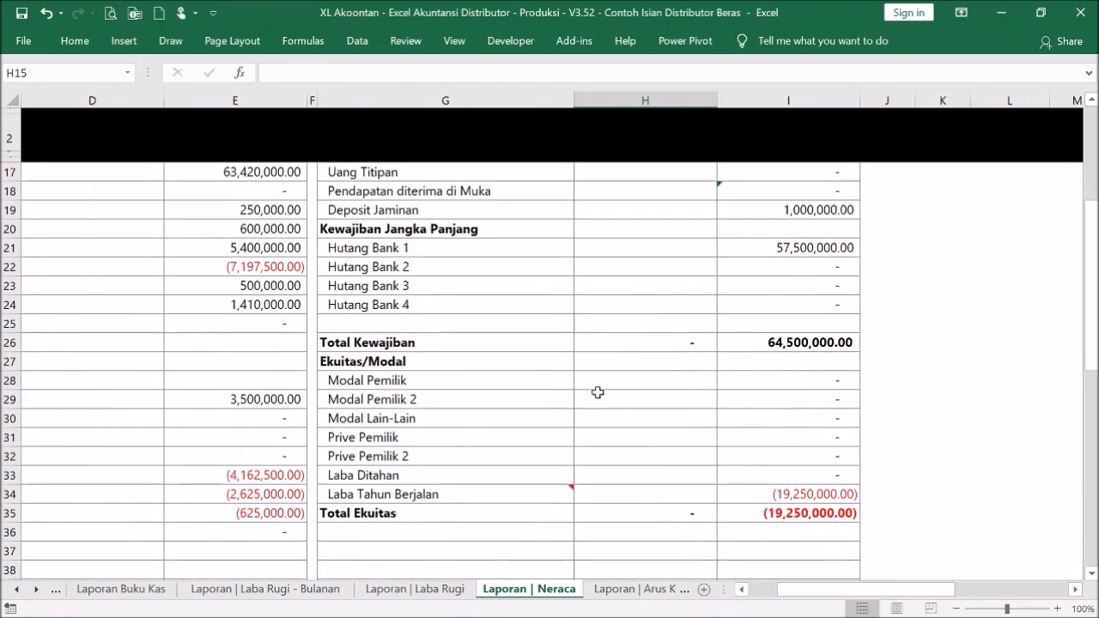
pyautogui.click(610, 384)
pyautogui.write('2,000,00')
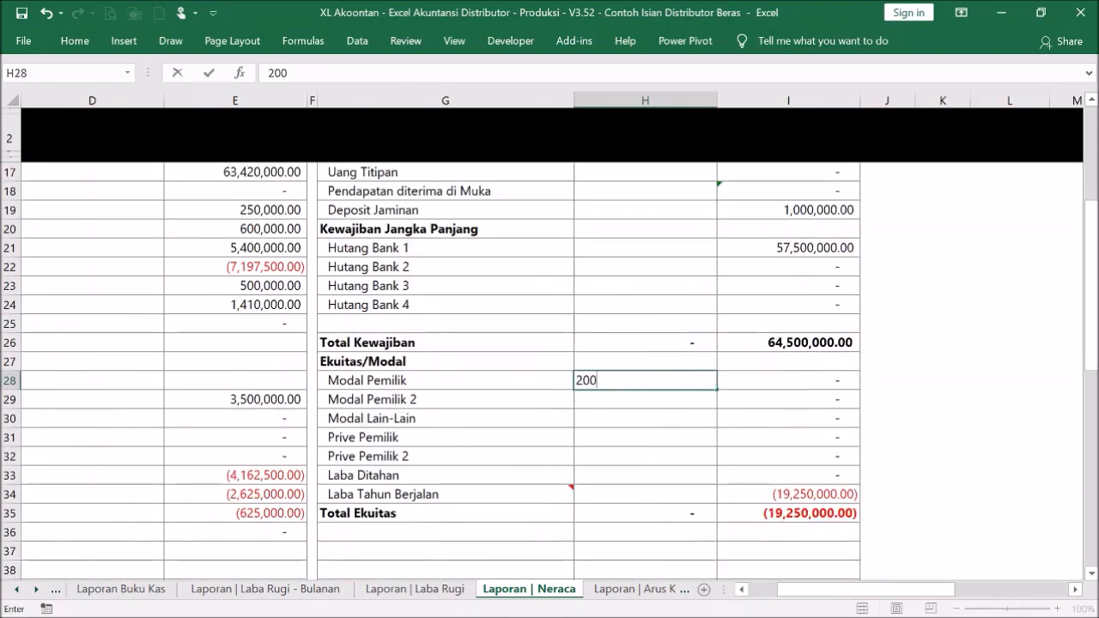
pyautogui.write('0')
pyautogui.press('Return')
pyautogui.press('Return')
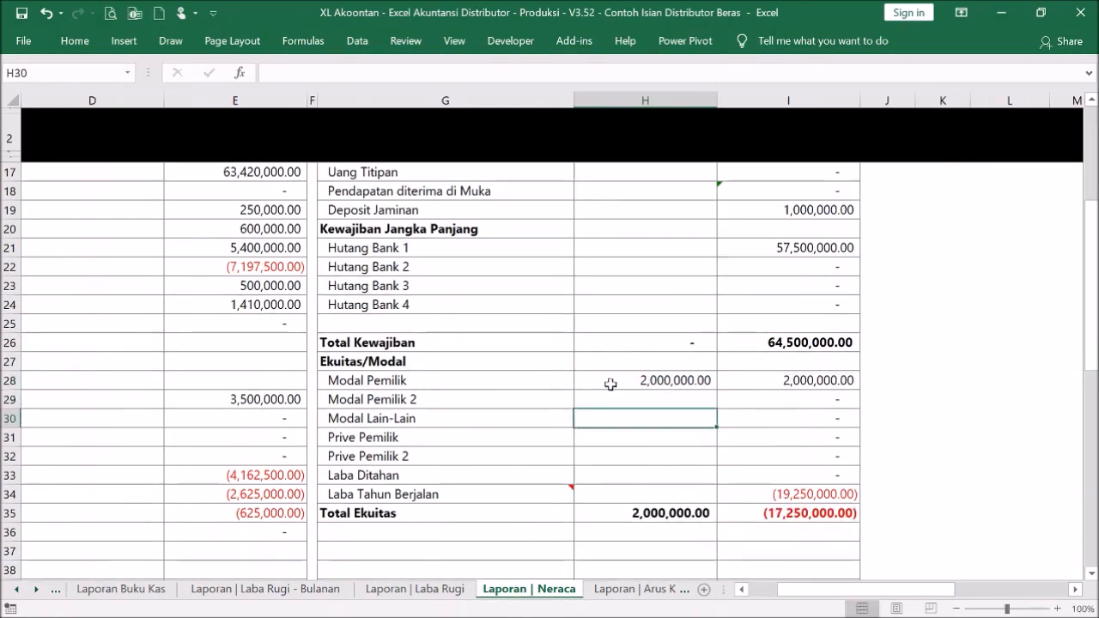
# Clear the 2018 sample balances from the Kas cell D15 and the Modal Pemilik cell H28
pyautogui.scroll(4, 605, 369)
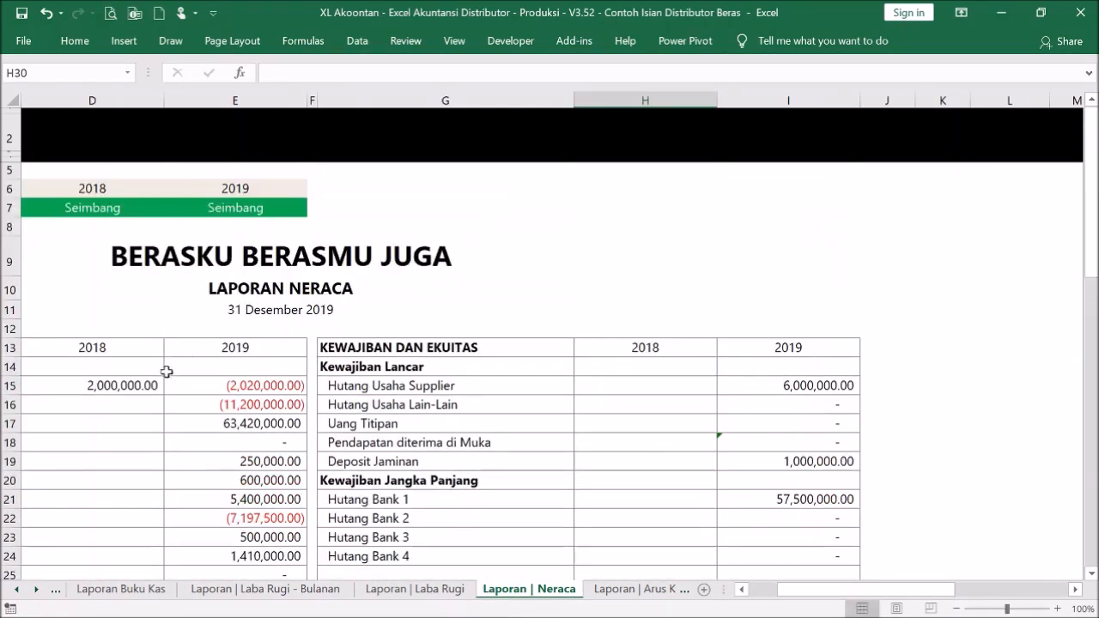
pyautogui.click(141, 385)
pyautogui.press('BackSpace')
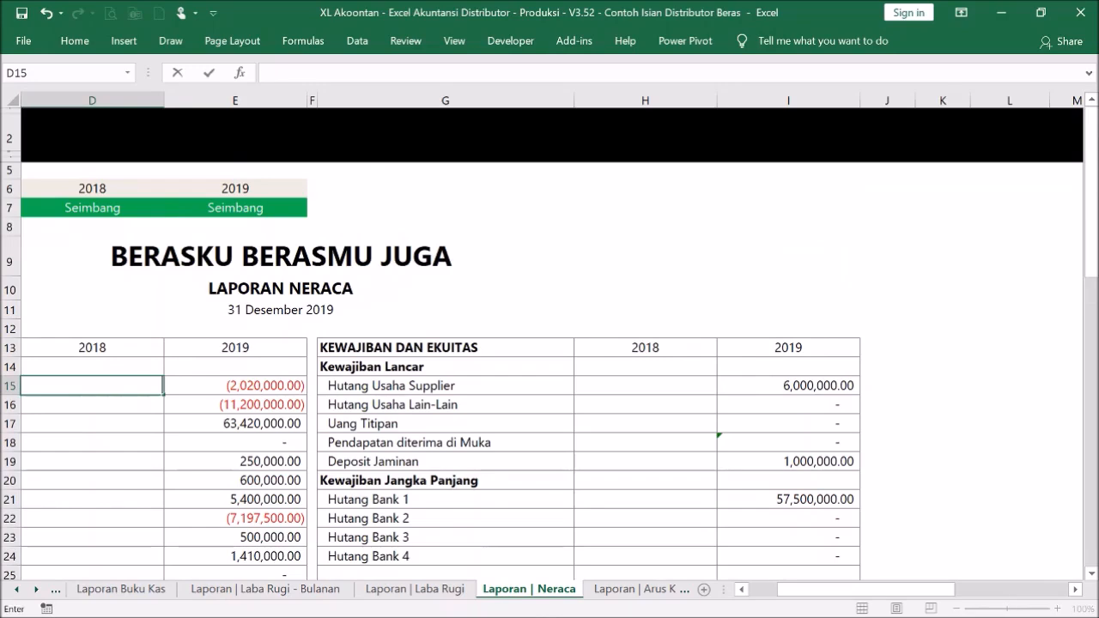
pyautogui.click(360, 346)
pyautogui.scroll(-5, 438, 336)
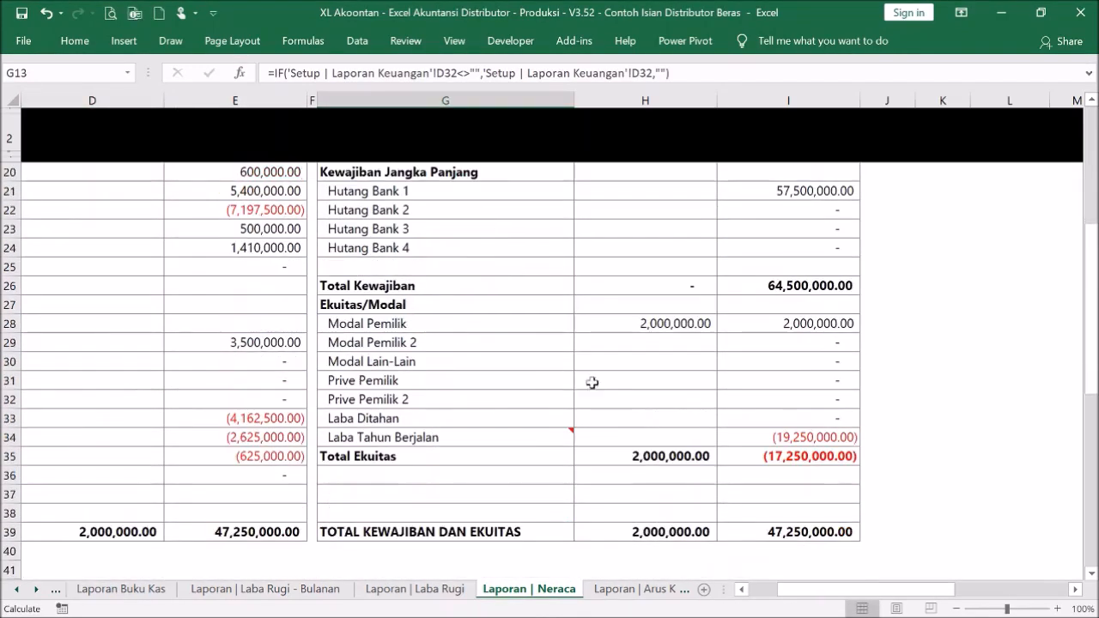
pyautogui.click(618, 331)
pyautogui.press('BackSpace')
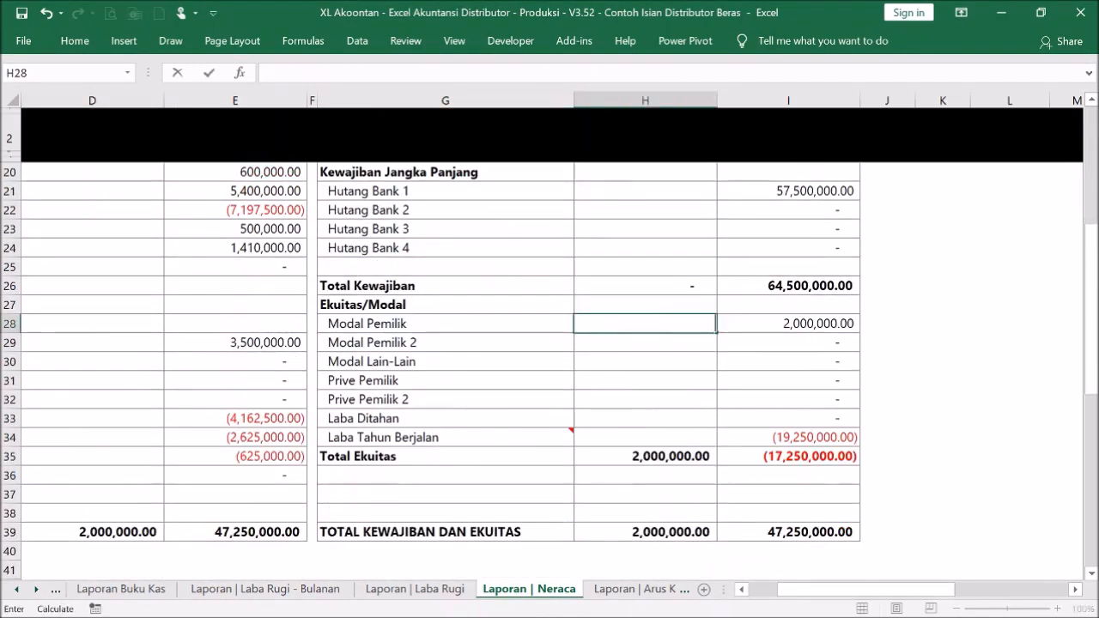
pyautogui.click(544, 359)
pyautogui.scroll(5, 544, 358)
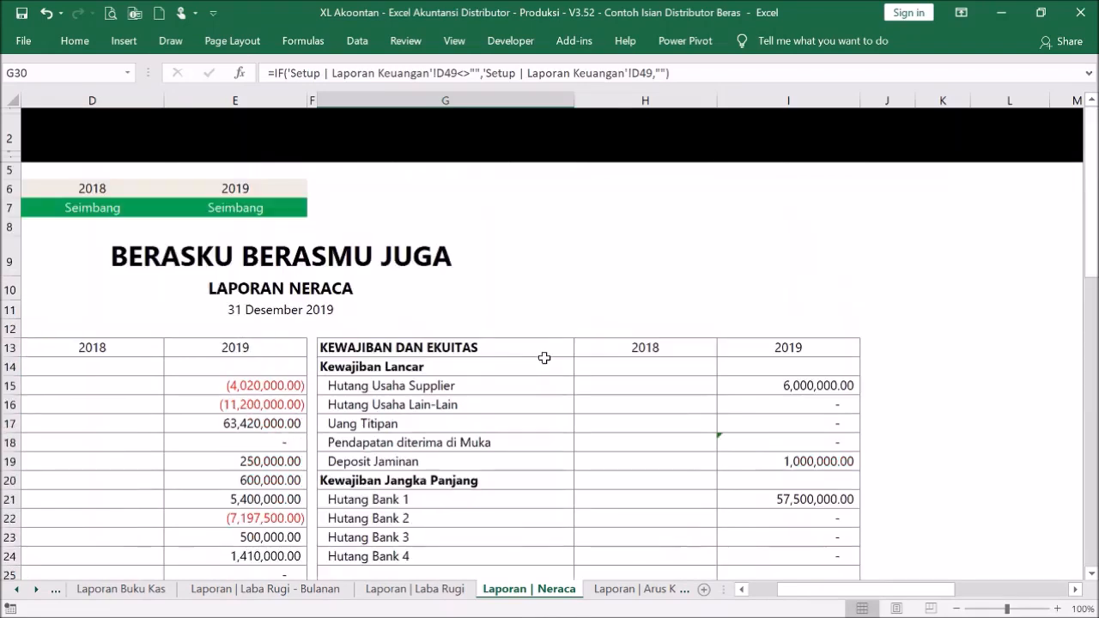
pyautogui.click(766, 590)
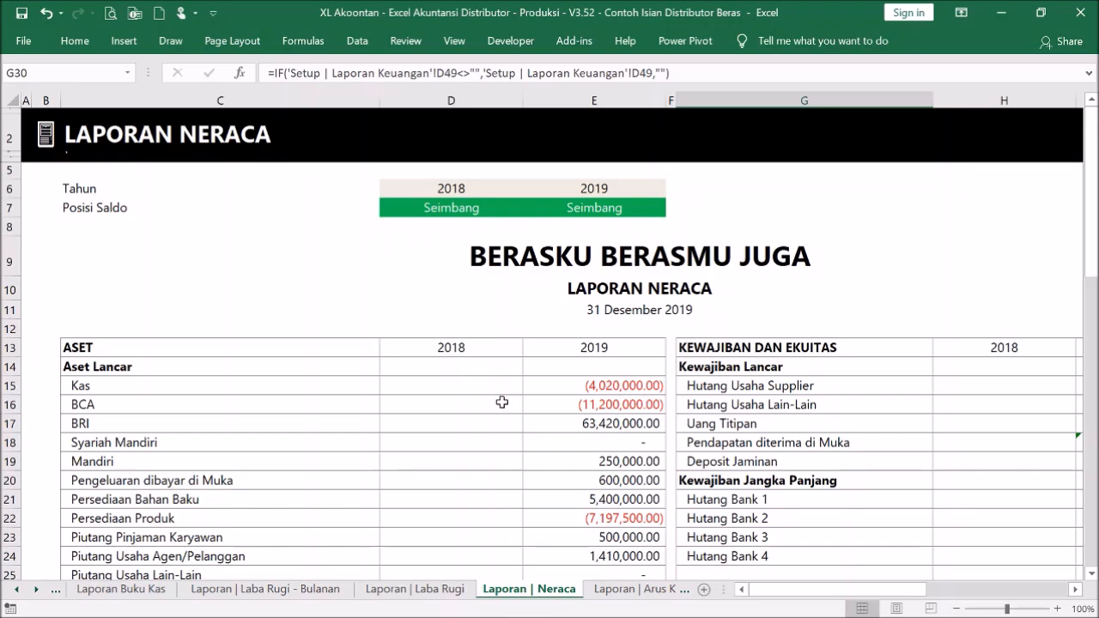
# Examine the cash flow sections of the ARUS KAS report and check its print preview
pyautogui.click(46, 142)
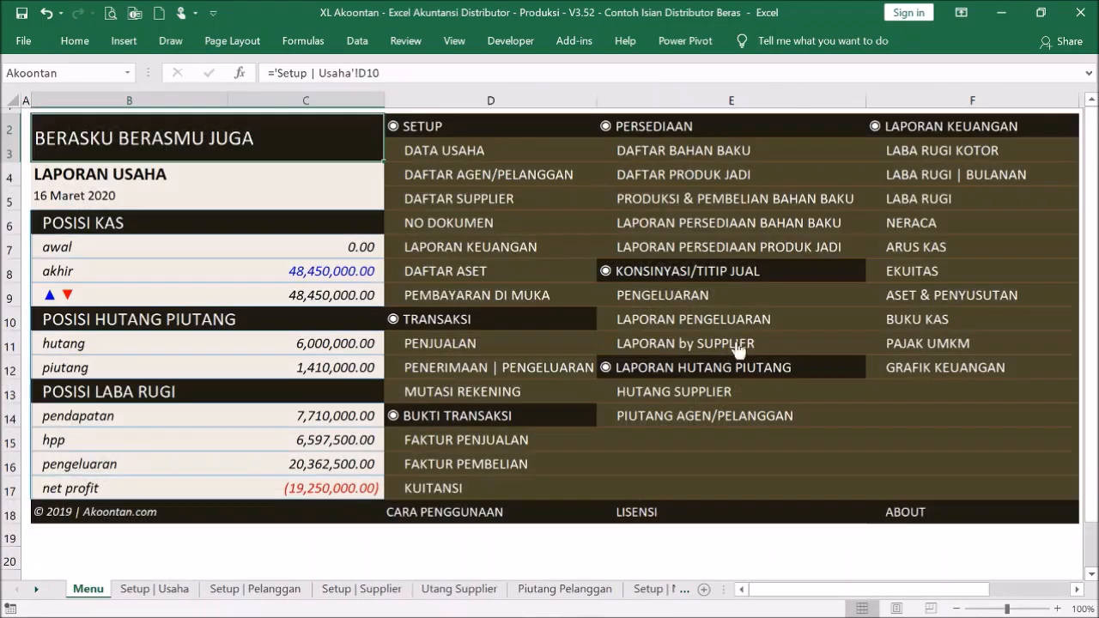
pyautogui.click(920, 249)
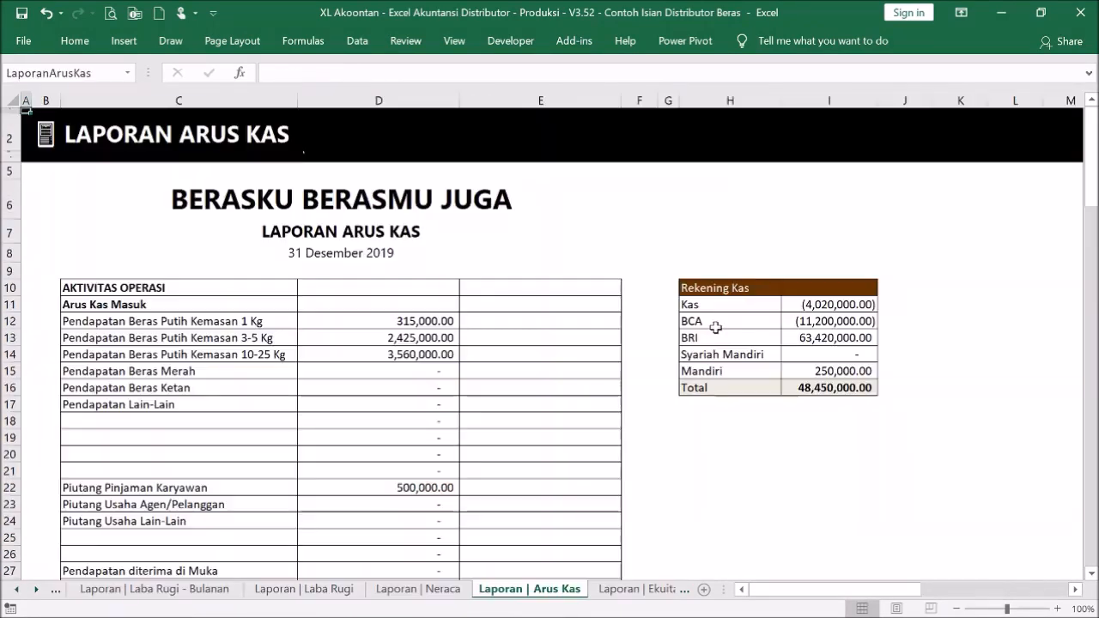
pyautogui.scroll(-8, 727, 330)
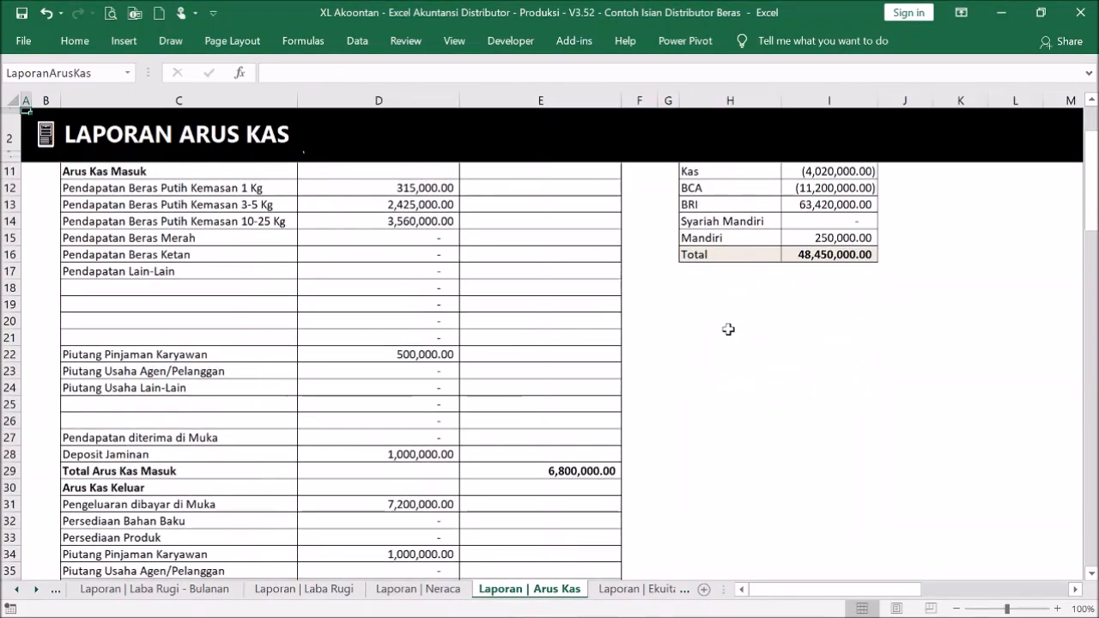
pyautogui.scroll(-14, 727, 330)
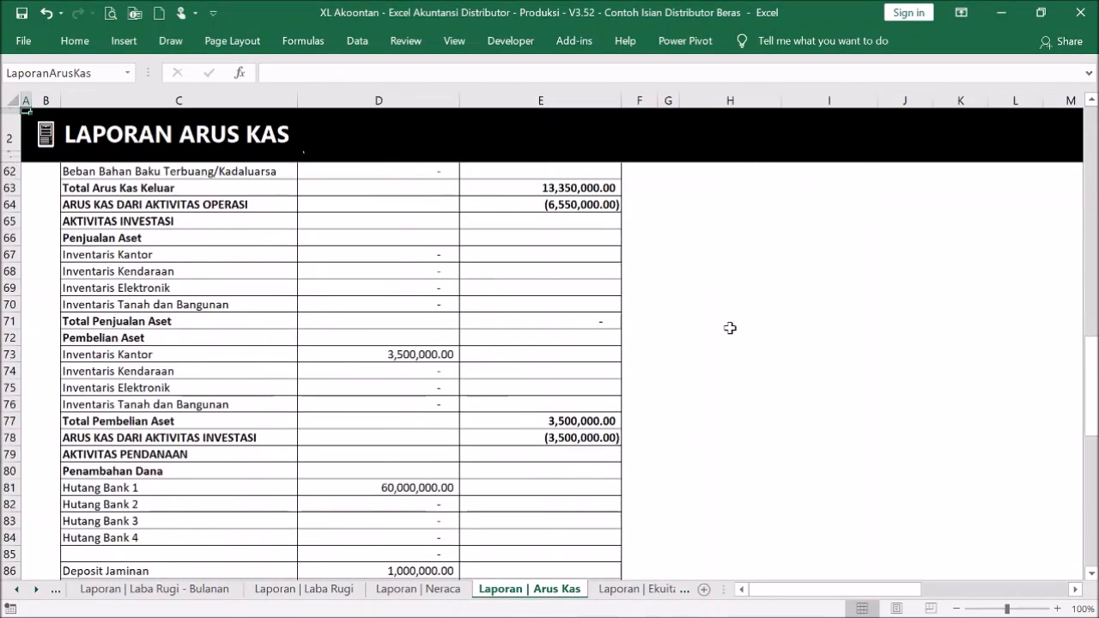
pyautogui.scroll(5, 734, 328)
pyautogui.scroll(17, 734, 327)
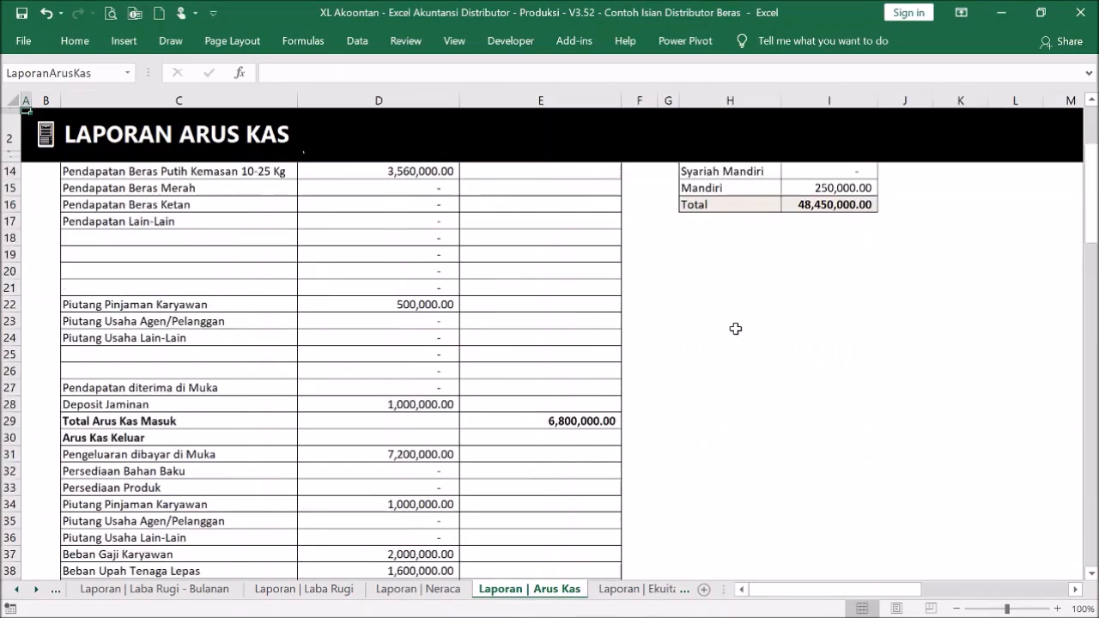
pyautogui.click(111, 14)
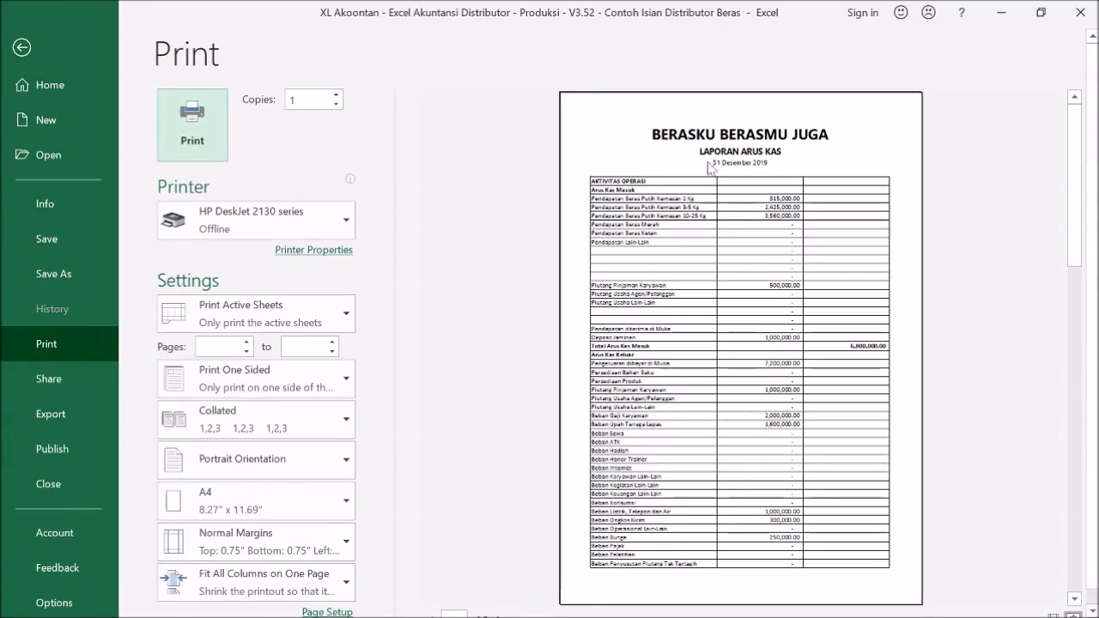
# Check the following page of the LAPORAN ARUS KAS print preview and return to the worksheet
pyautogui.scroll(-1, 734, 174)
pyautogui.click(19, 49)
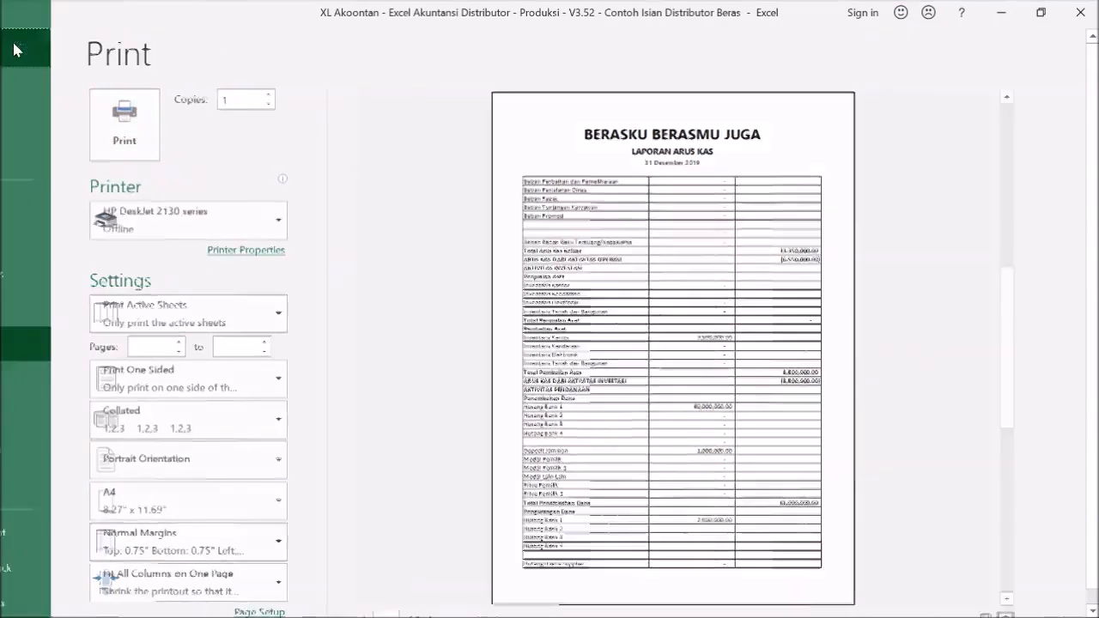
pyautogui.moveTo(4, 421); pyautogui.dragTo(4, 470)
pyautogui.click(178, 437)
# Compare the Rekening Kas total in I16 with the Saldo Akhir Kas in E109 of the ARUS KAS report
pyautogui.scroll(-2, 408, 361)
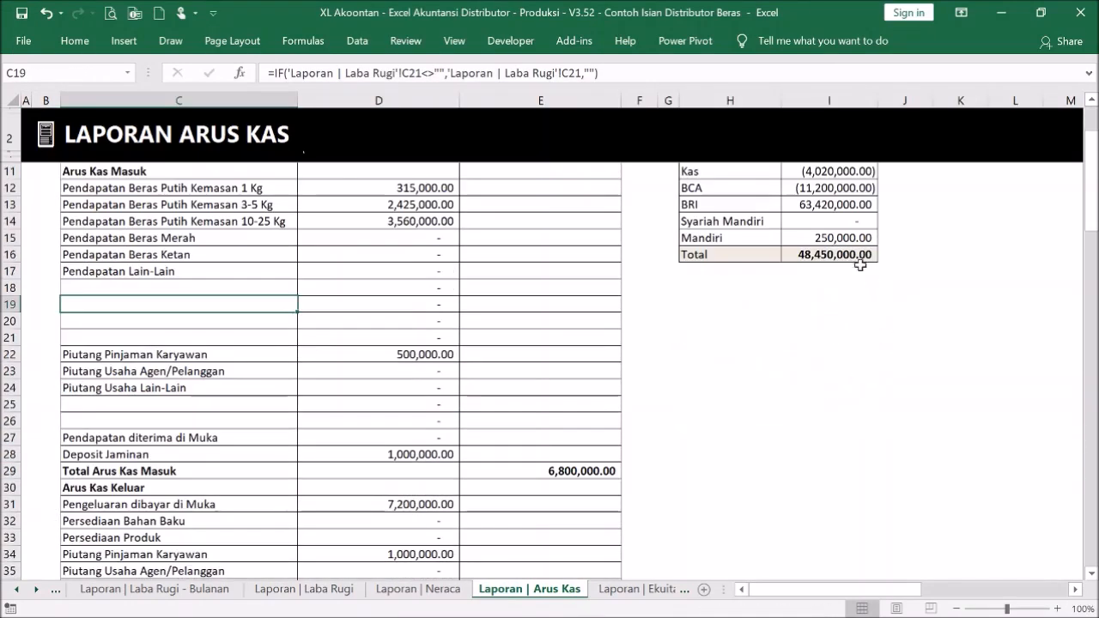
pyautogui.click(854, 255)
pyautogui.scroll(2, 901, 288)
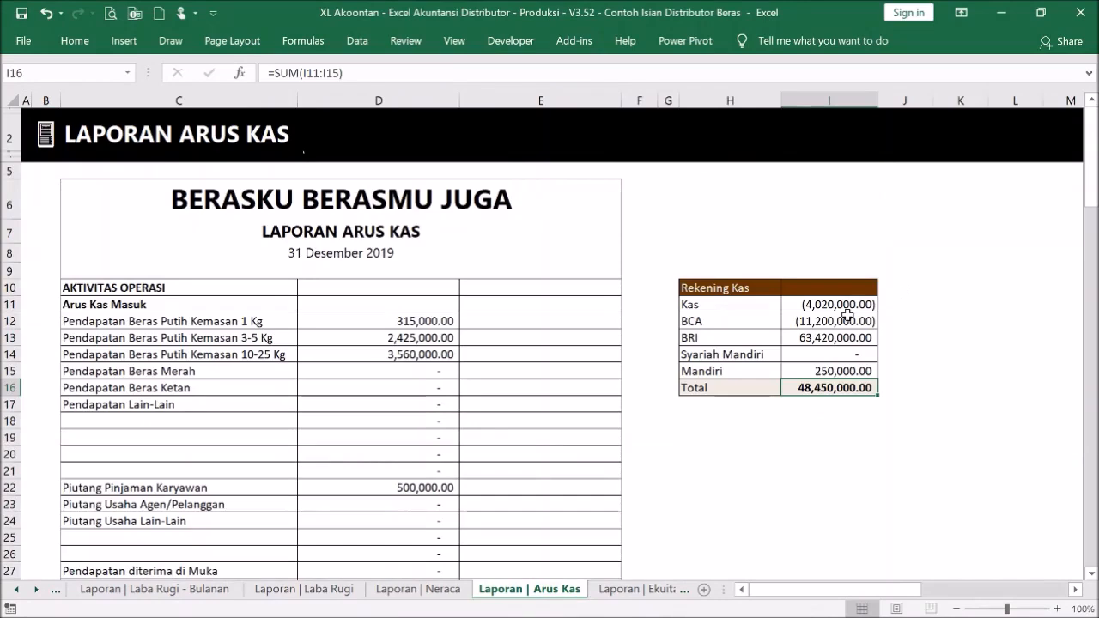
pyautogui.scroll(-18, 496, 326)
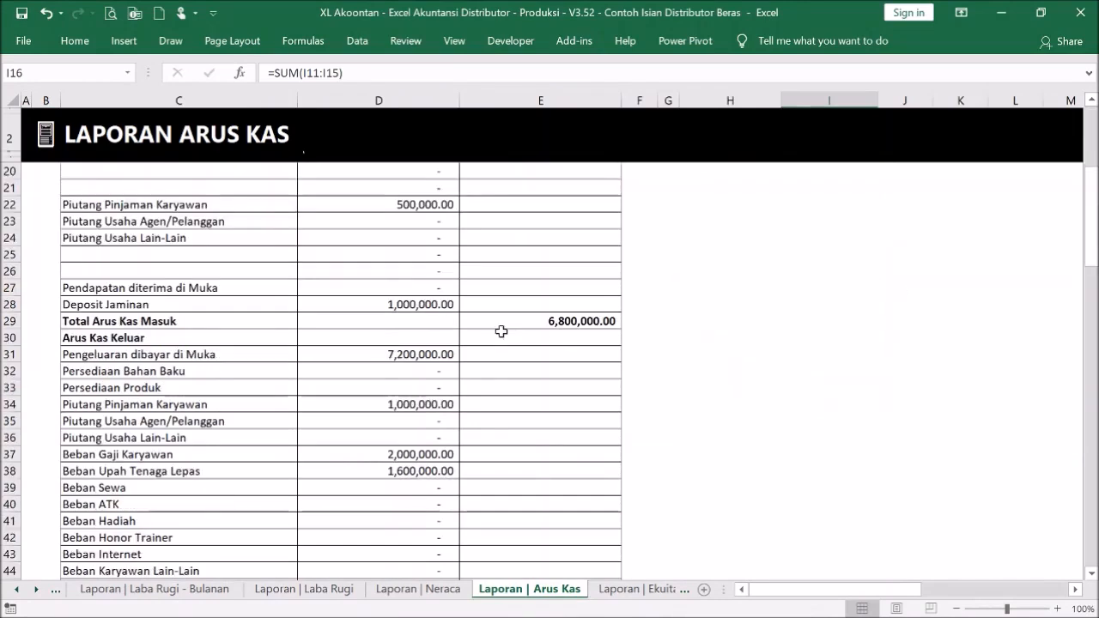
pyautogui.scroll(-12, 489, 319)
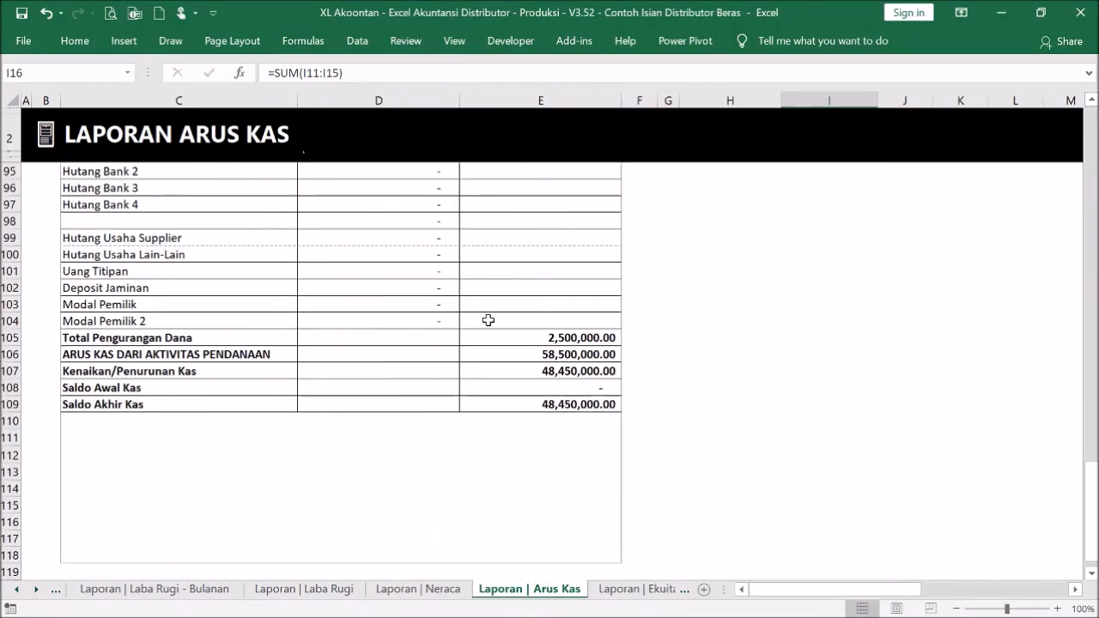
pyautogui.click(572, 405)
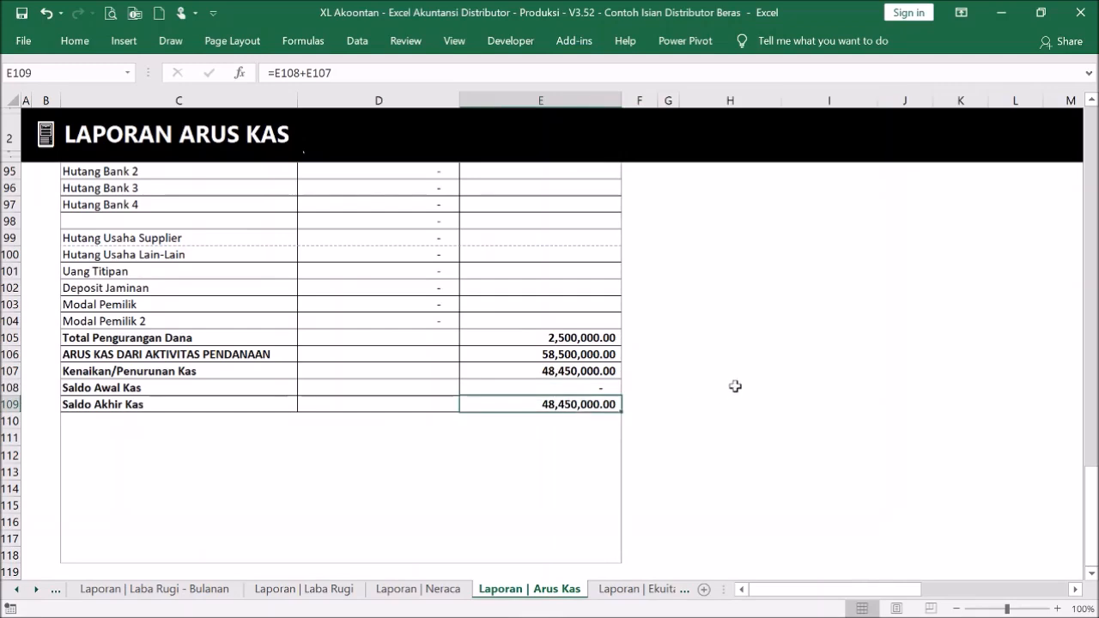
pyautogui.scroll(20, 737, 375)
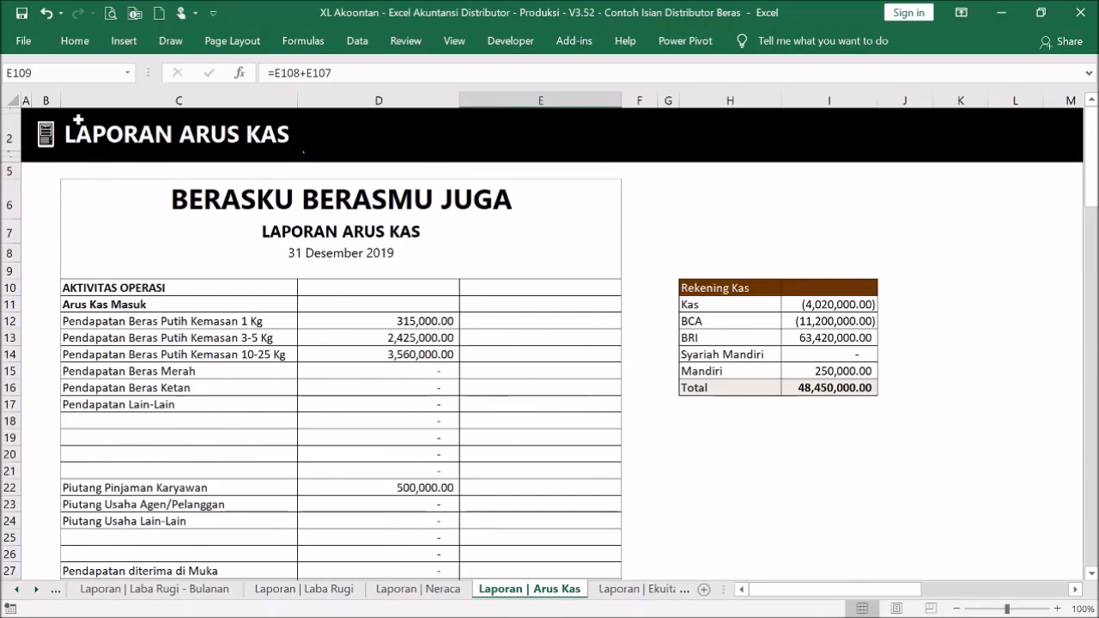
# Open the EKUITAS report from the main menu and review its owner's capital sections
pyautogui.click(45, 135)
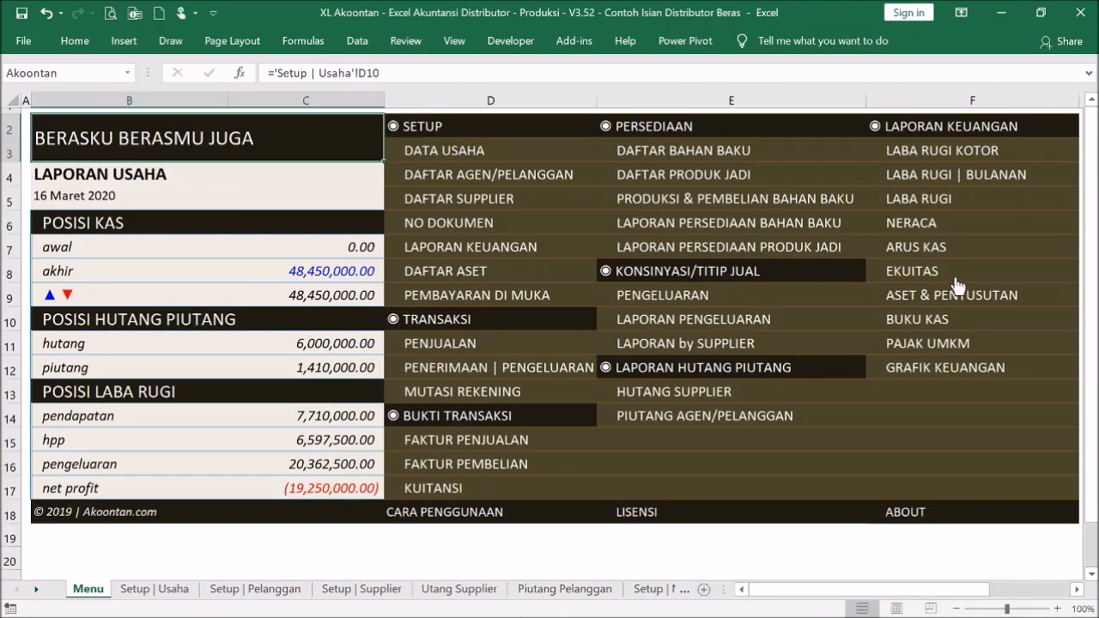
pyautogui.click(927, 273)
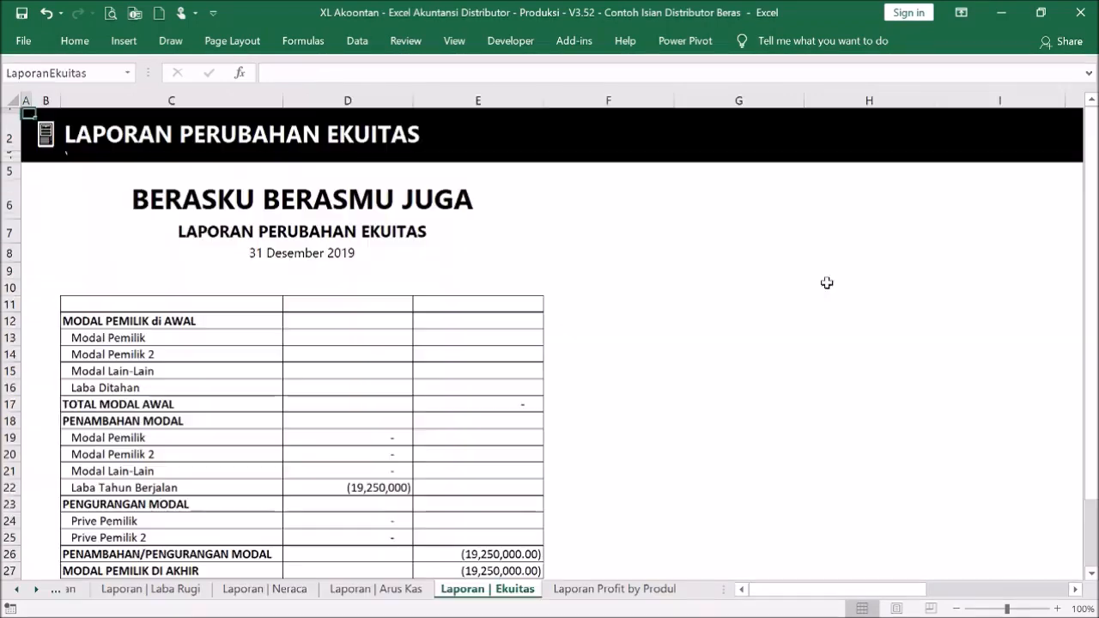
pyautogui.scroll(-5, 554, 310)
pyautogui.scroll(5, 534, 285)
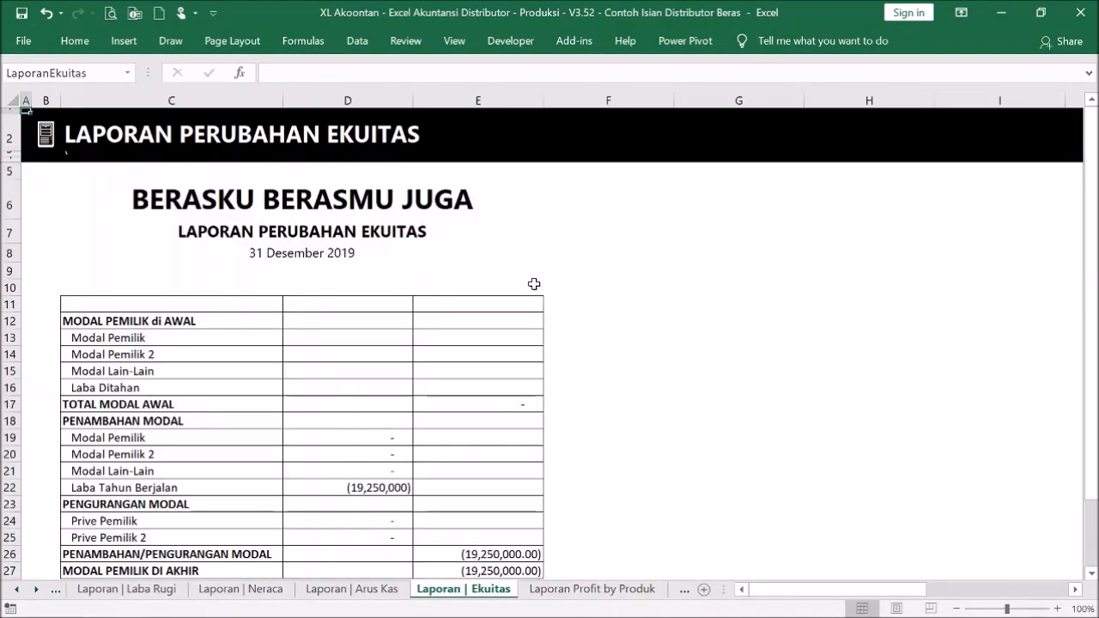
# Open the ASET & PENYUSUTAN report and examine the AC purchase in row 16, including its acquisition year and accumulated depreciation
pyautogui.click(43, 134)
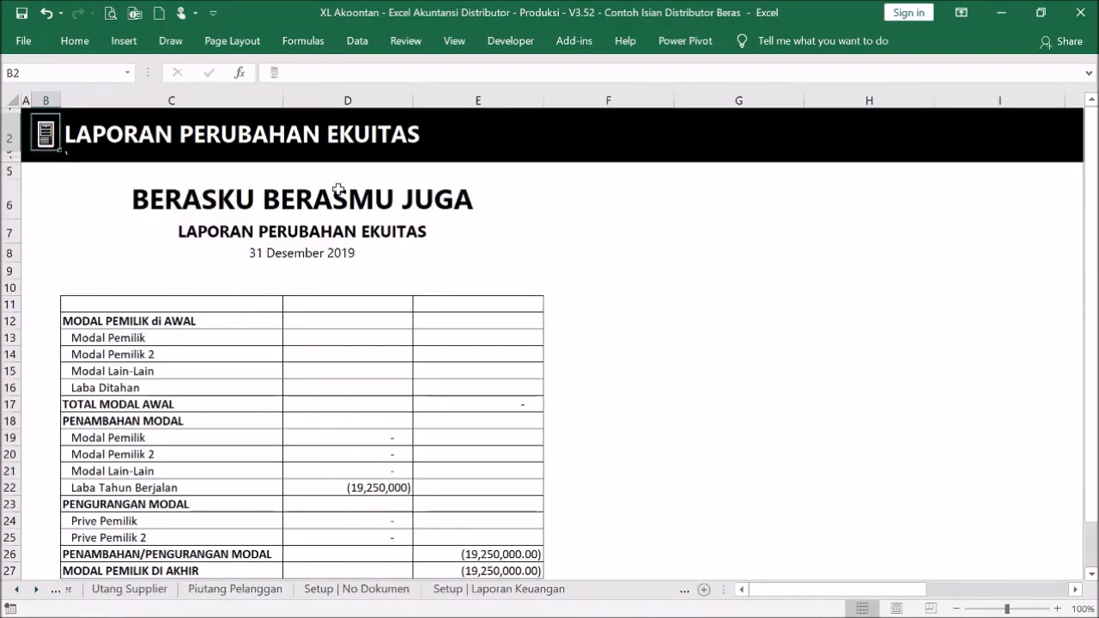
pyautogui.click(934, 298)
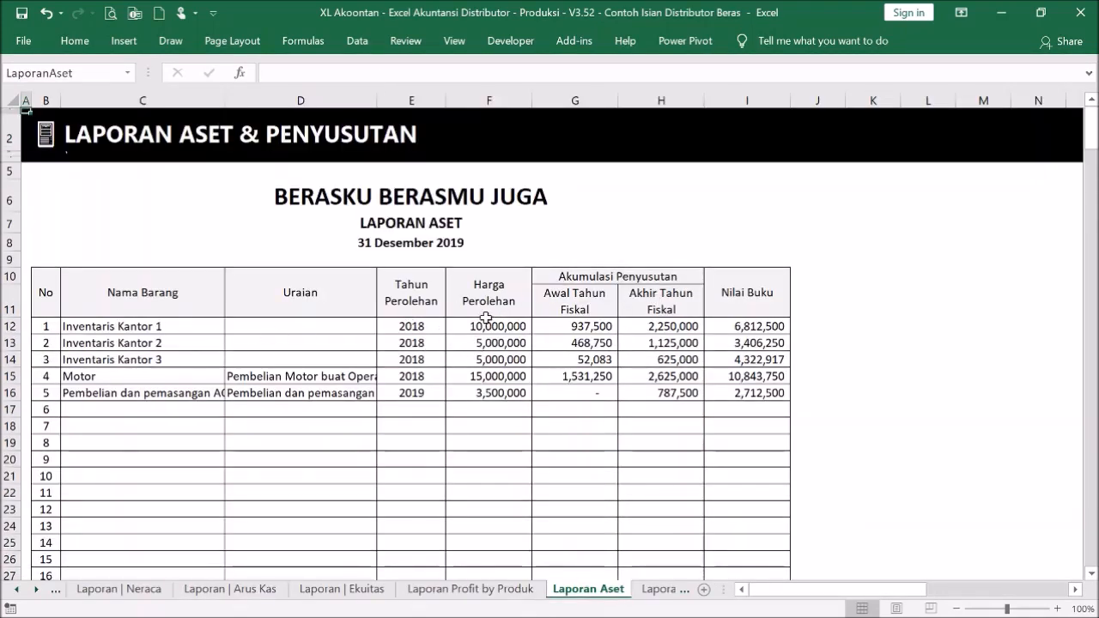
pyautogui.click(180, 395)
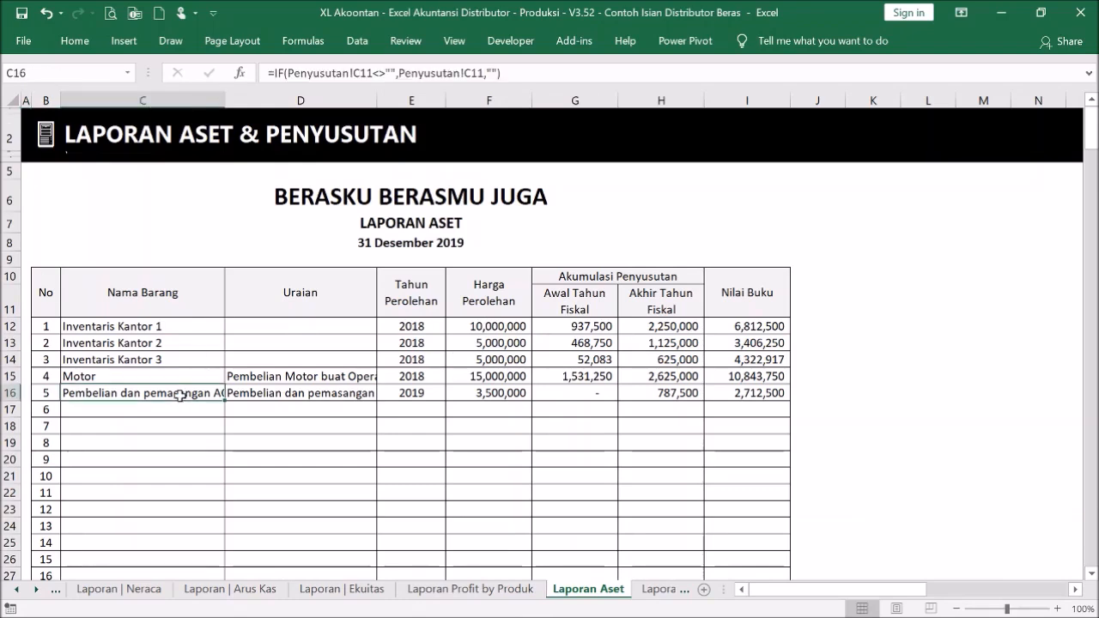
pyautogui.click(345, 386)
pyautogui.click(419, 386)
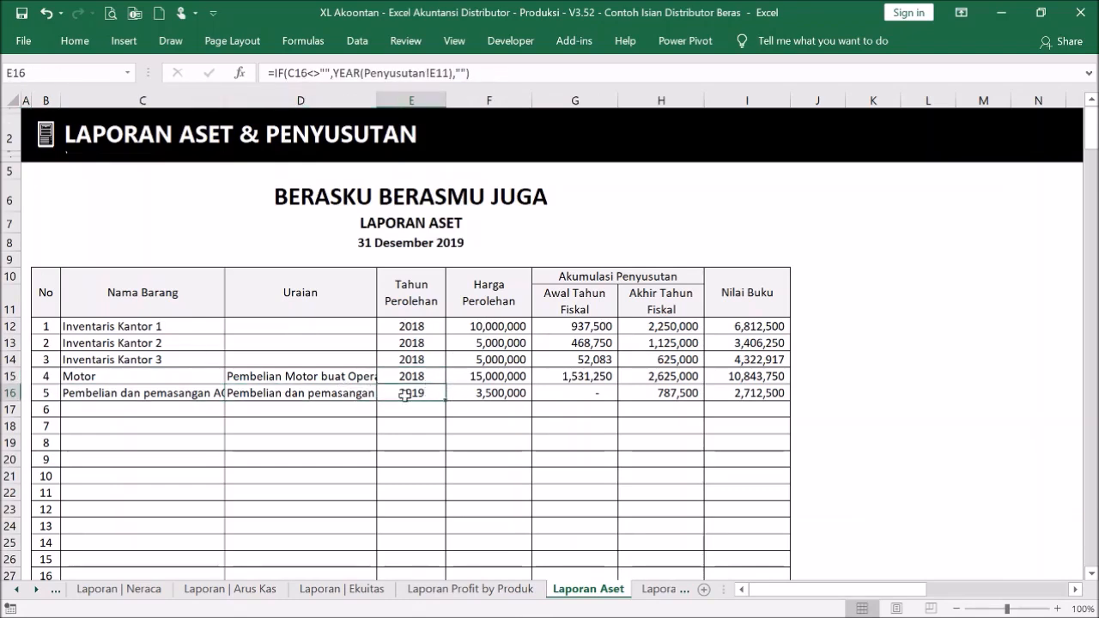
pyautogui.moveTo(162, 392); pyautogui.dragTo(718, 395)
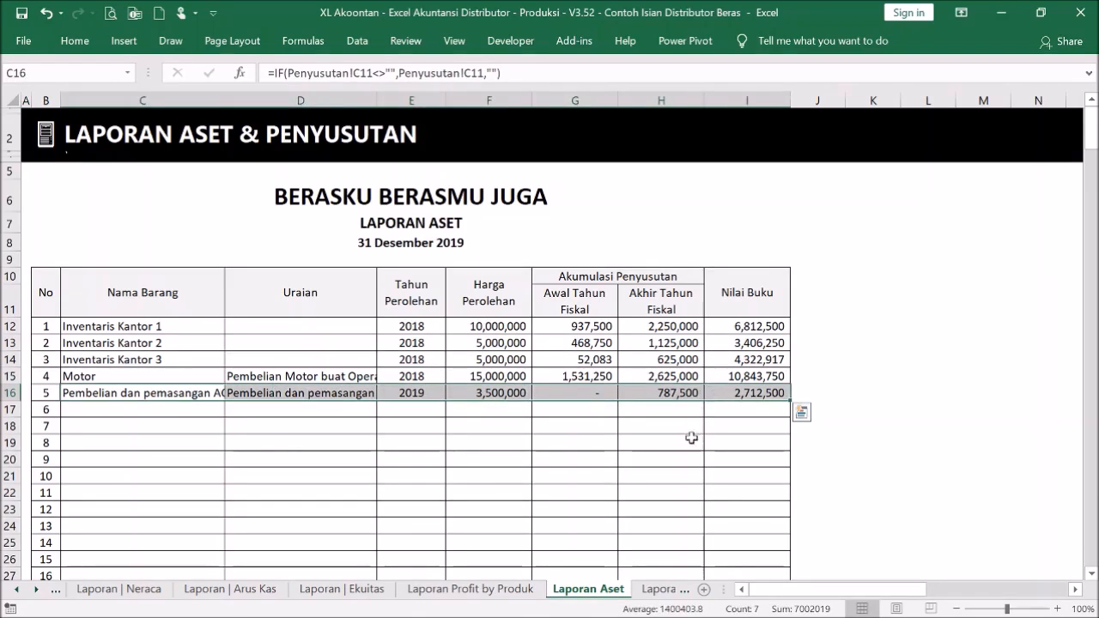
pyautogui.click(584, 392)
pyautogui.click(662, 390)
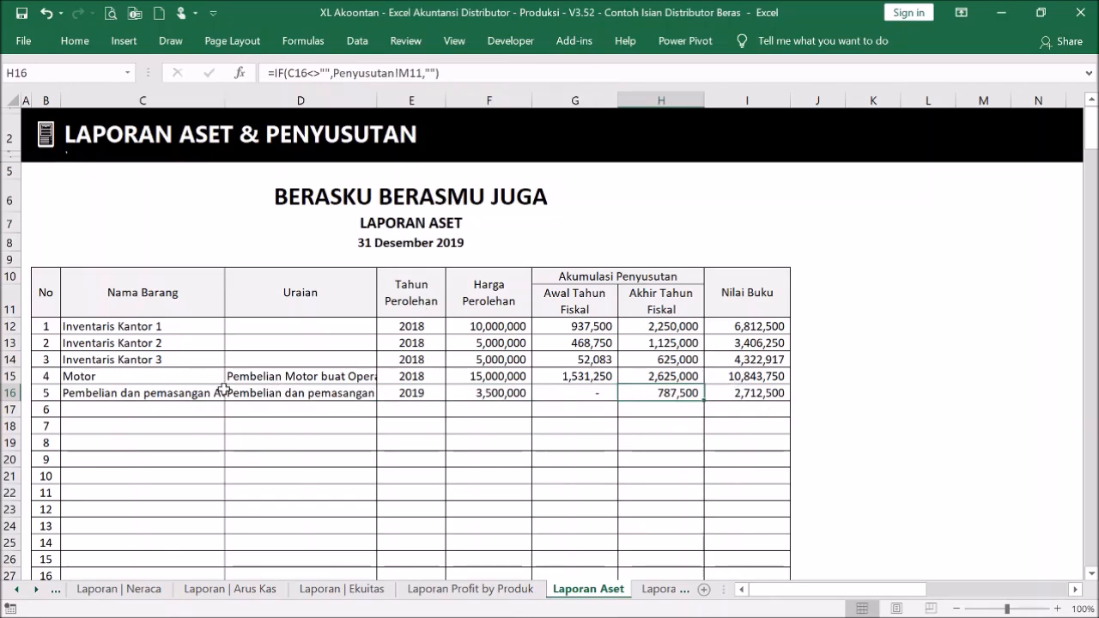
pyautogui.click(195, 391)
# Trace the AC purchase in the PENERIMAAN | PENGELUARAN transactions, checking its amount, cash account and Kategori Laporan in row 8
pyautogui.click(45, 148)
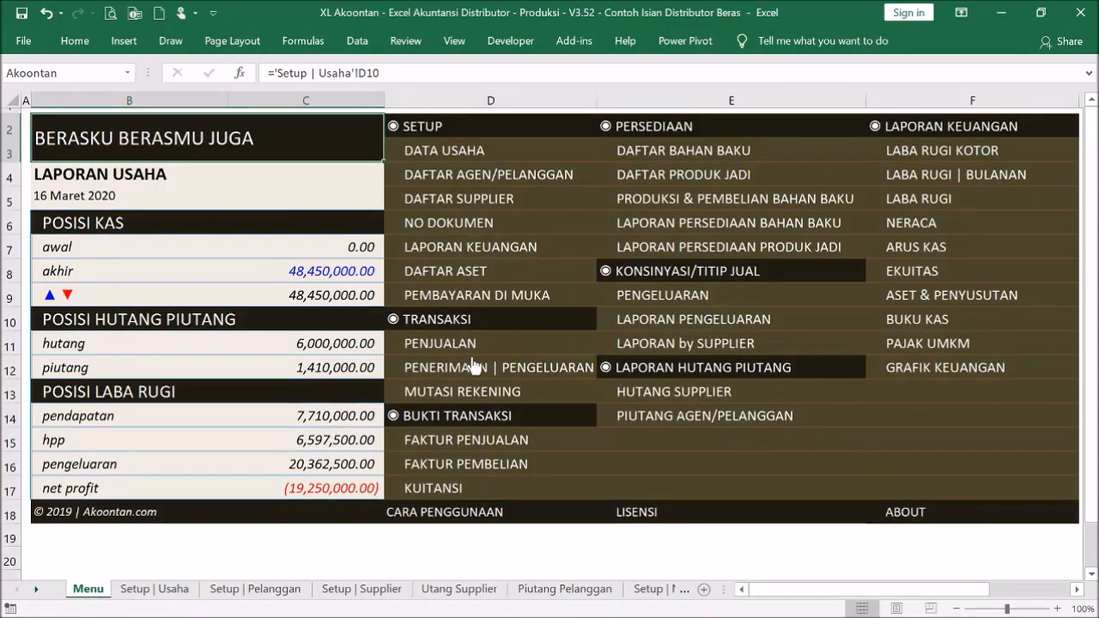
pyautogui.click(474, 367)
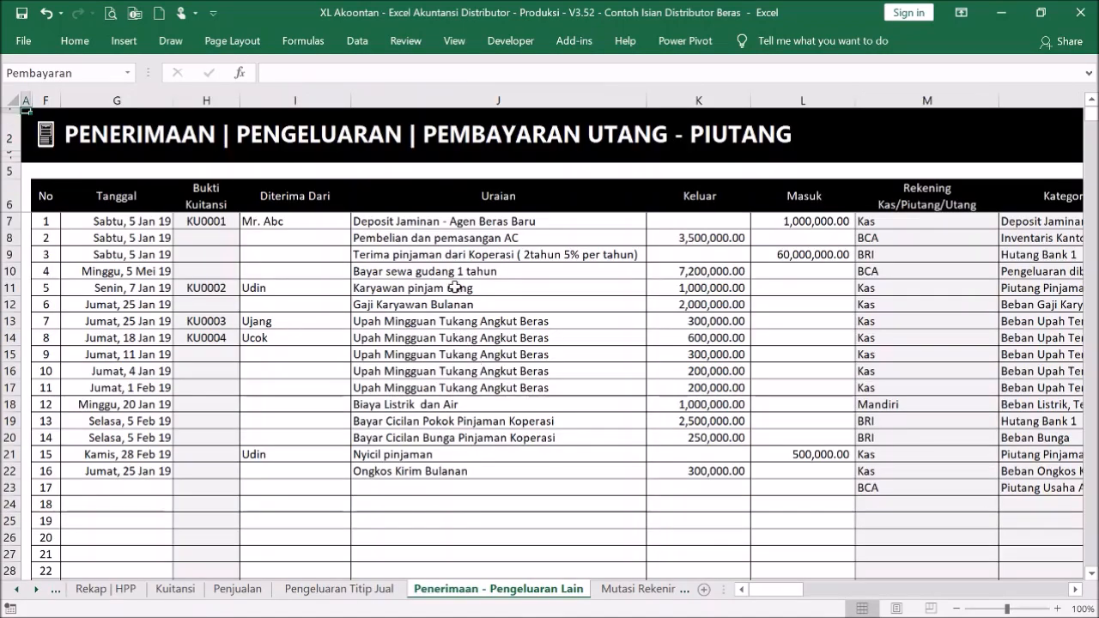
pyautogui.click(408, 240)
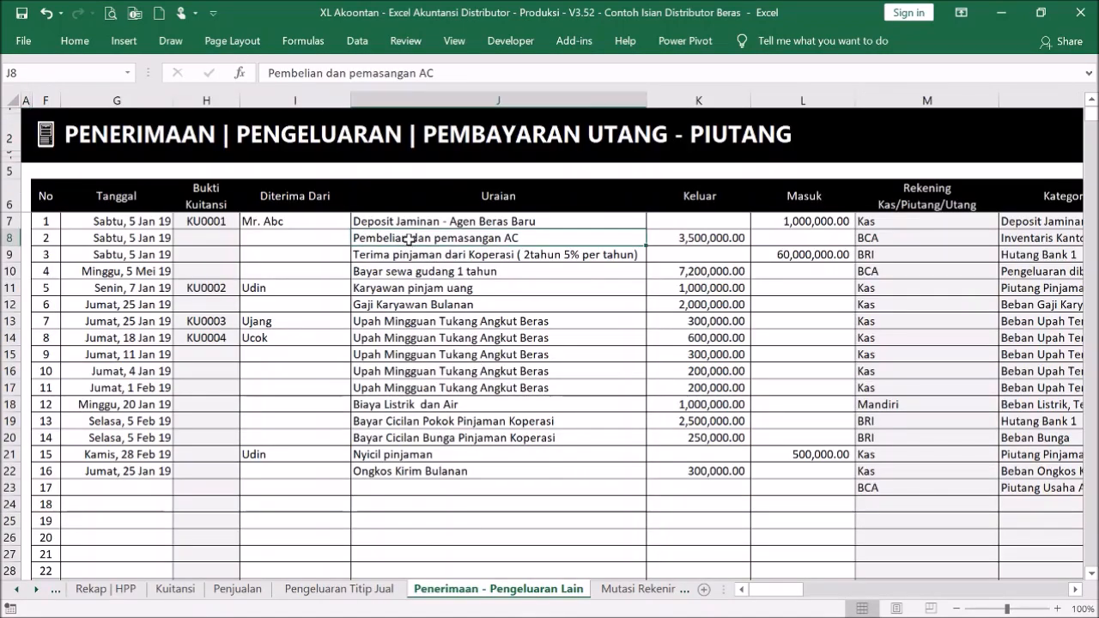
pyautogui.click(742, 241)
pyautogui.click(912, 238)
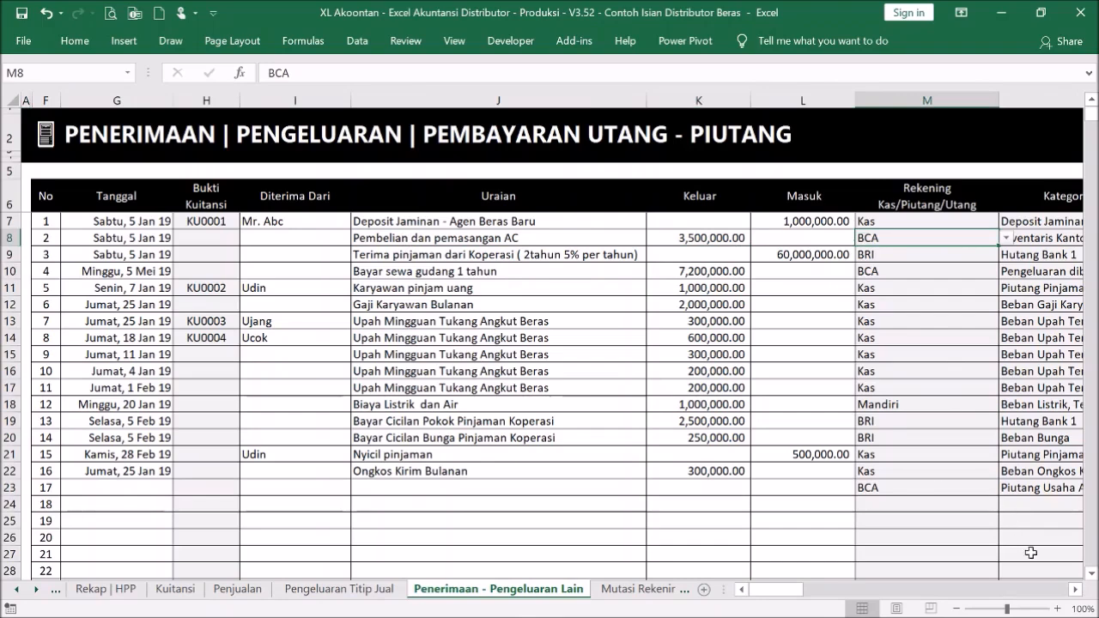
pyautogui.click(1074, 589)
pyautogui.click(1074, 589)
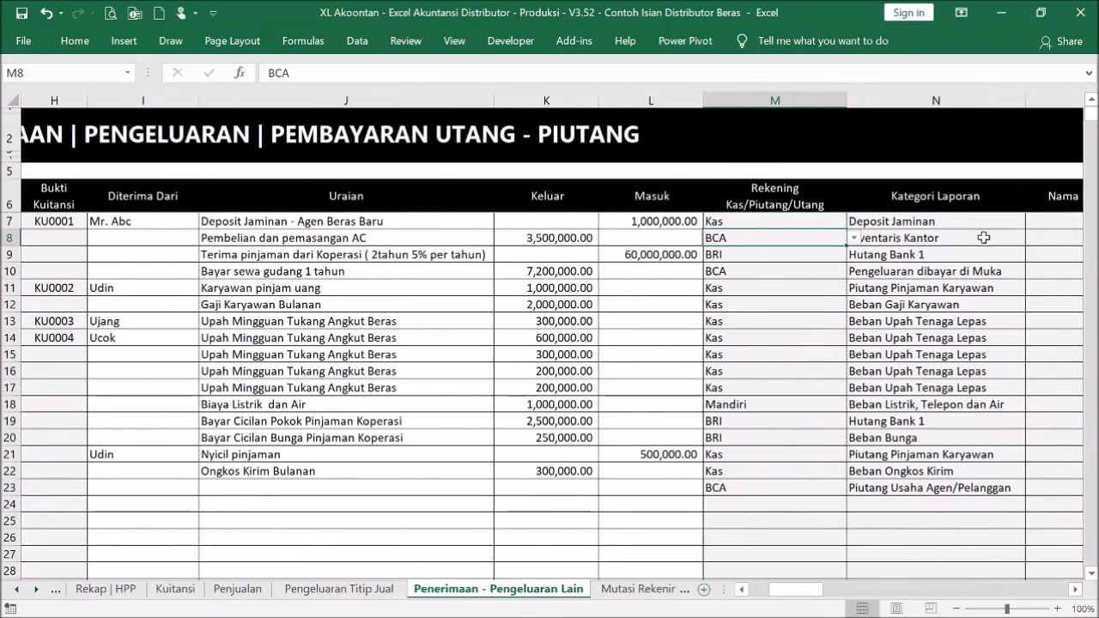
pyautogui.click(987, 225)
pyautogui.click(996, 242)
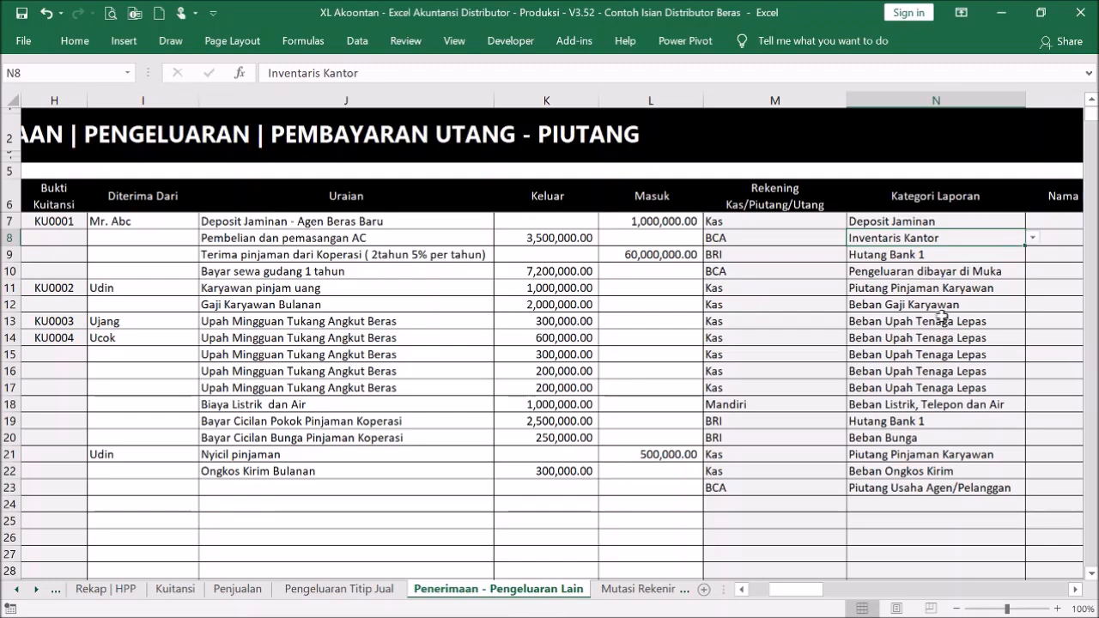
# Go back from the transactions sheet to the ASET & PENYUSUTAN report
pyautogui.click(764, 592)
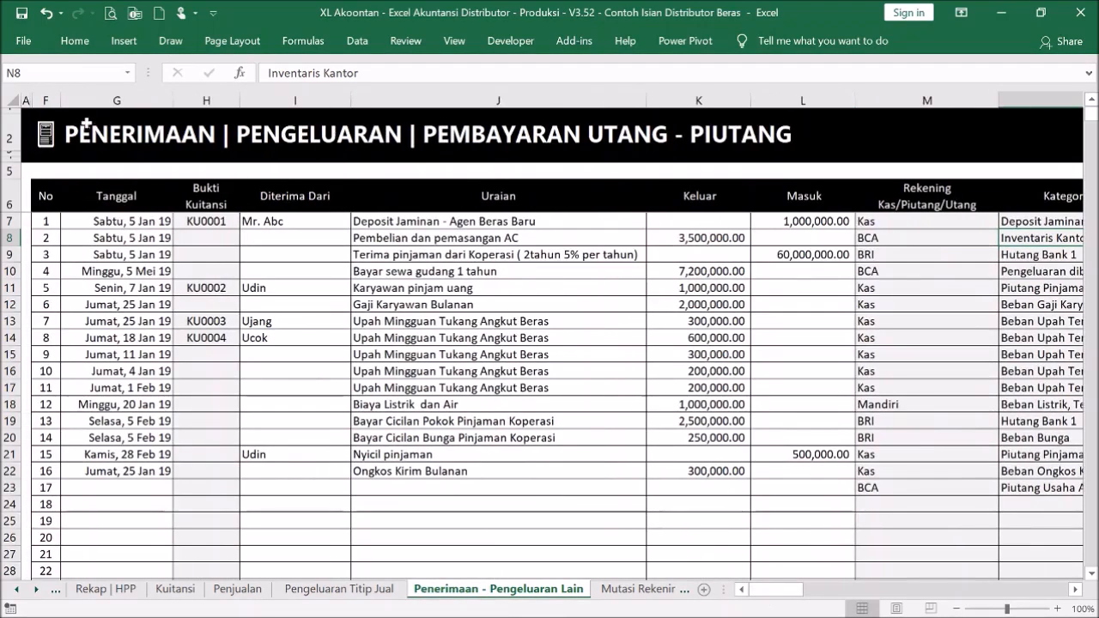
pyautogui.click(12, 135)
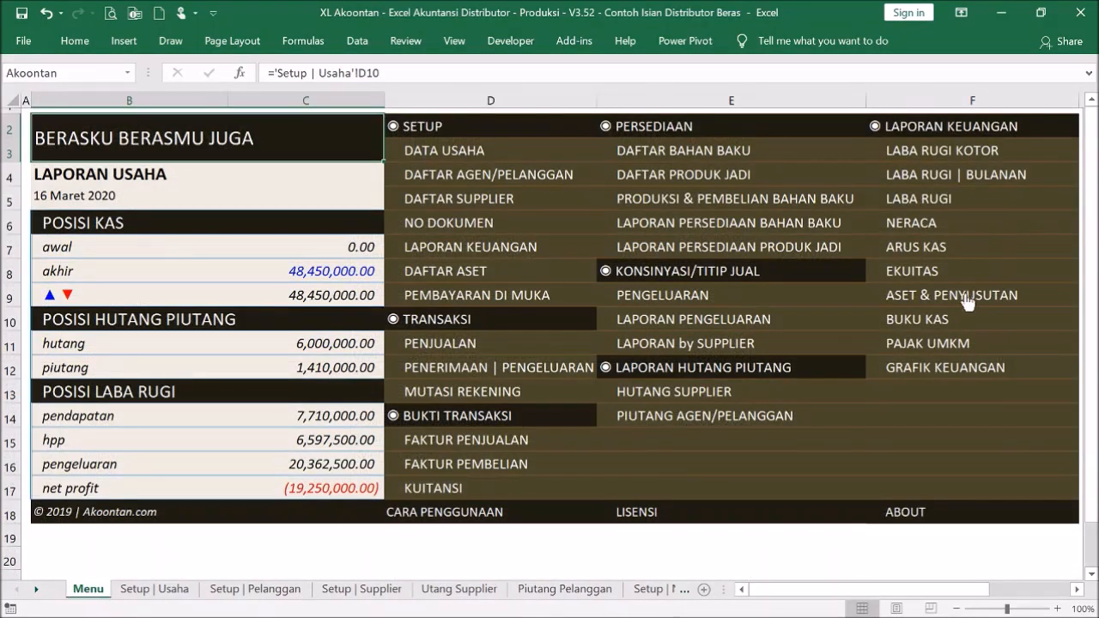
pyautogui.click(938, 302)
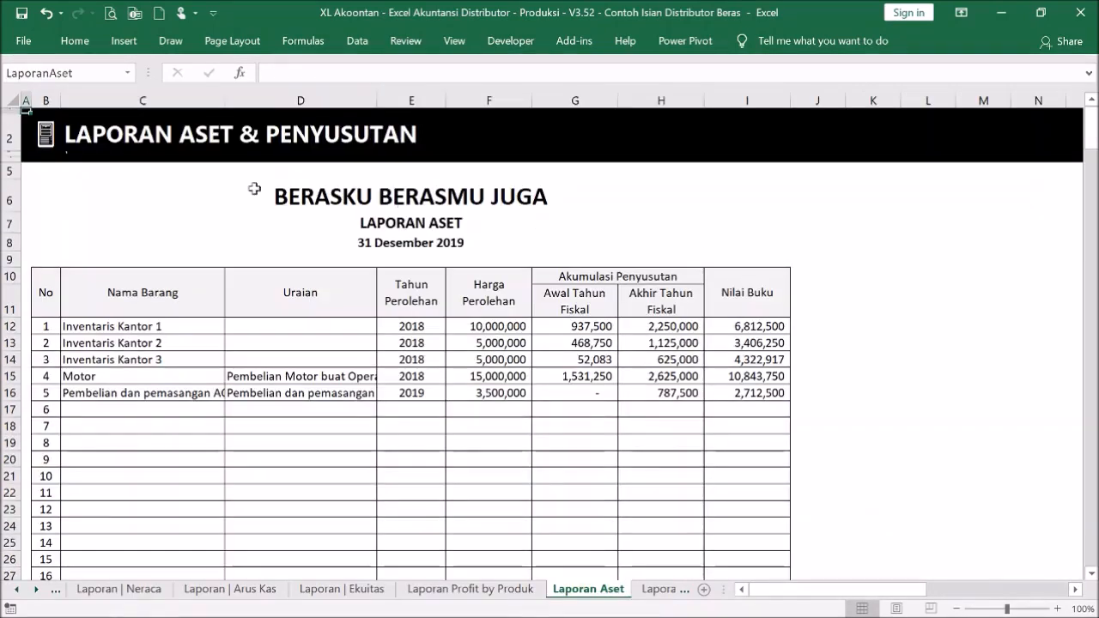
# Open the BUKU KAS report from the main menu and set its Rekening to BCA
pyautogui.click(49, 146)
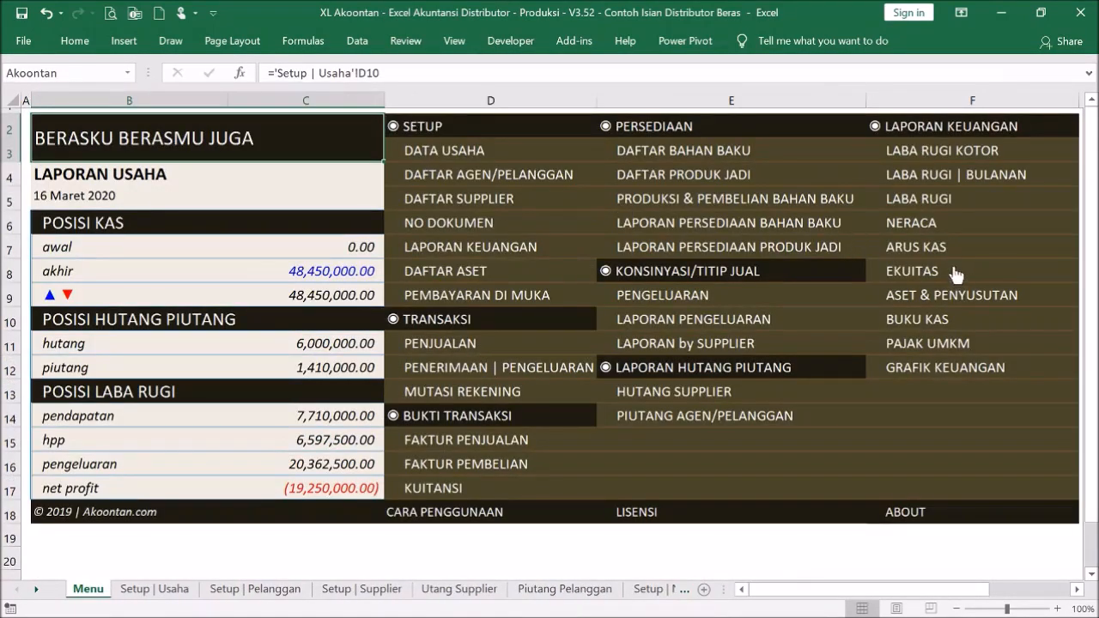
pyautogui.click(944, 319)
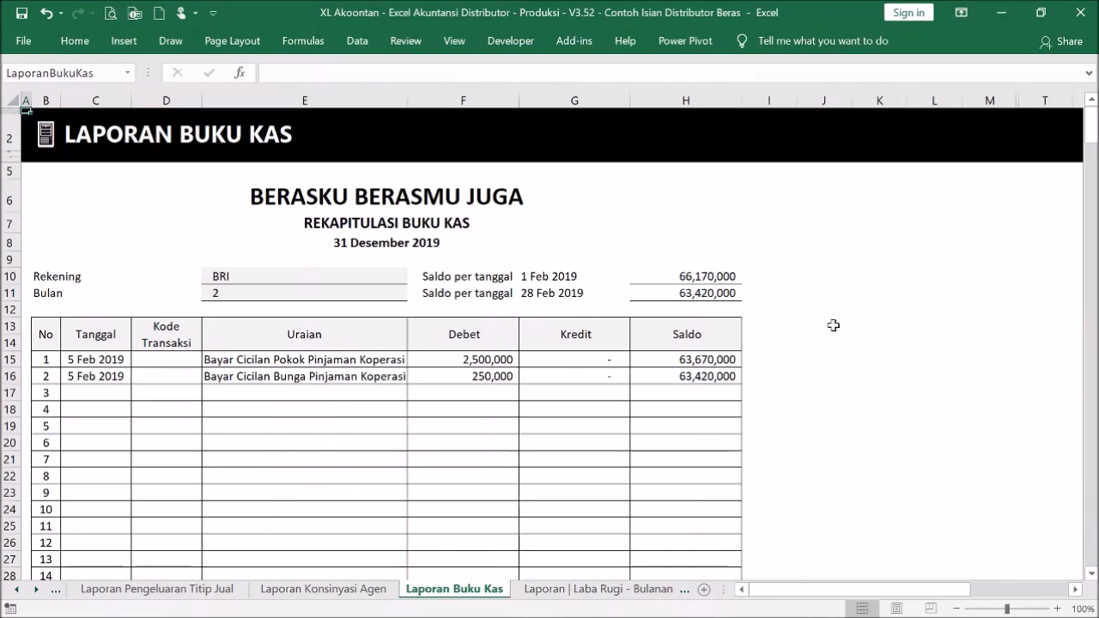
pyautogui.click(375, 277)
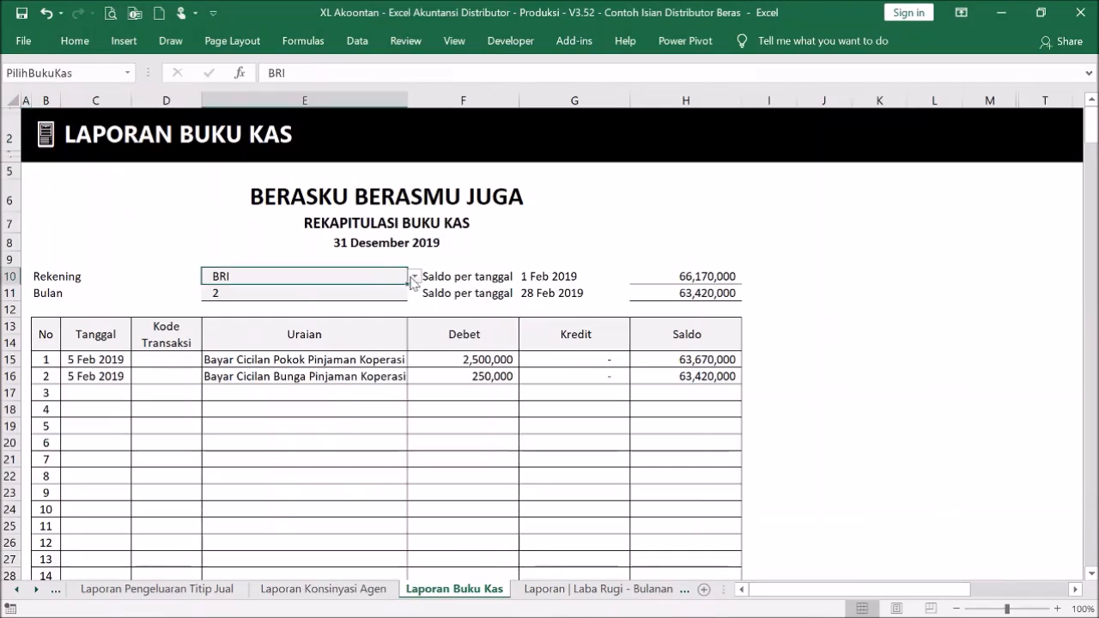
pyautogui.click(413, 278)
pyautogui.click(412, 277)
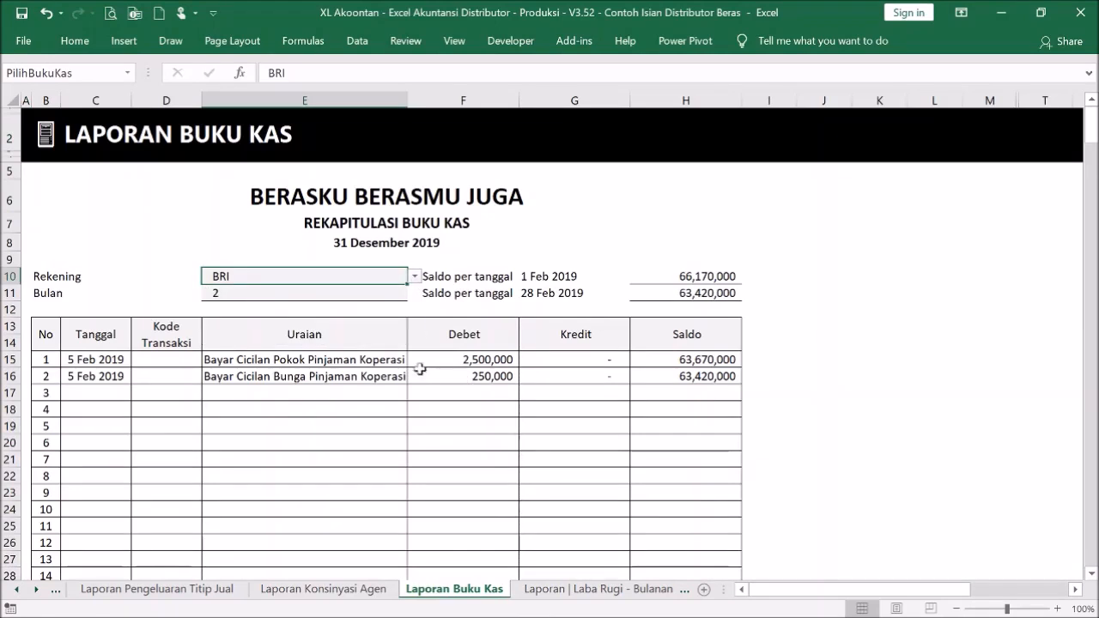
pyautogui.click(414, 277)
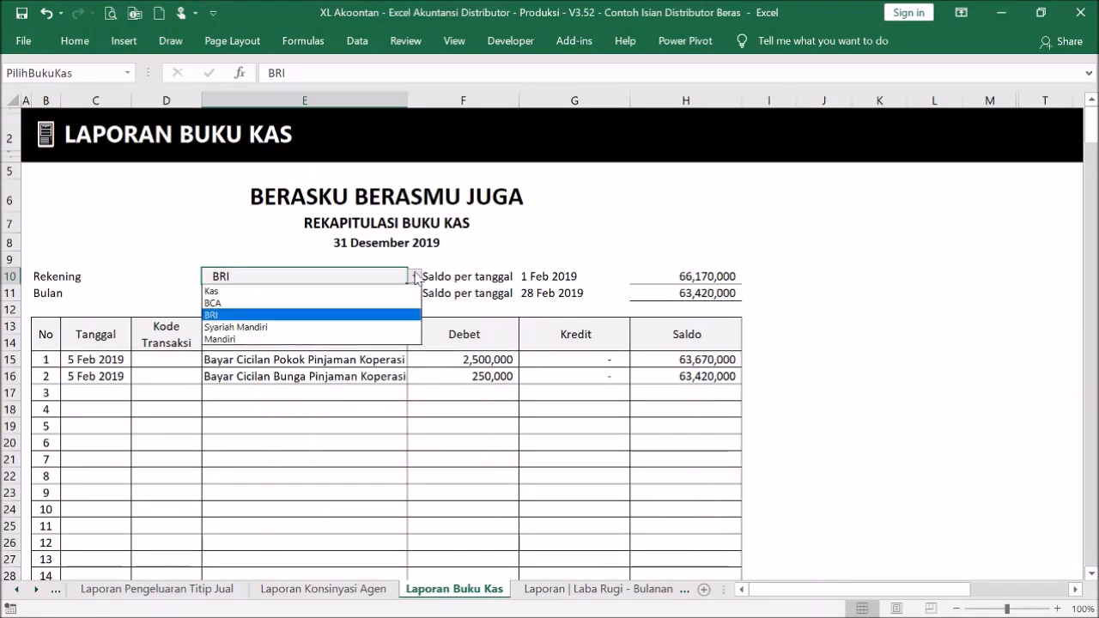
pyautogui.click(380, 303)
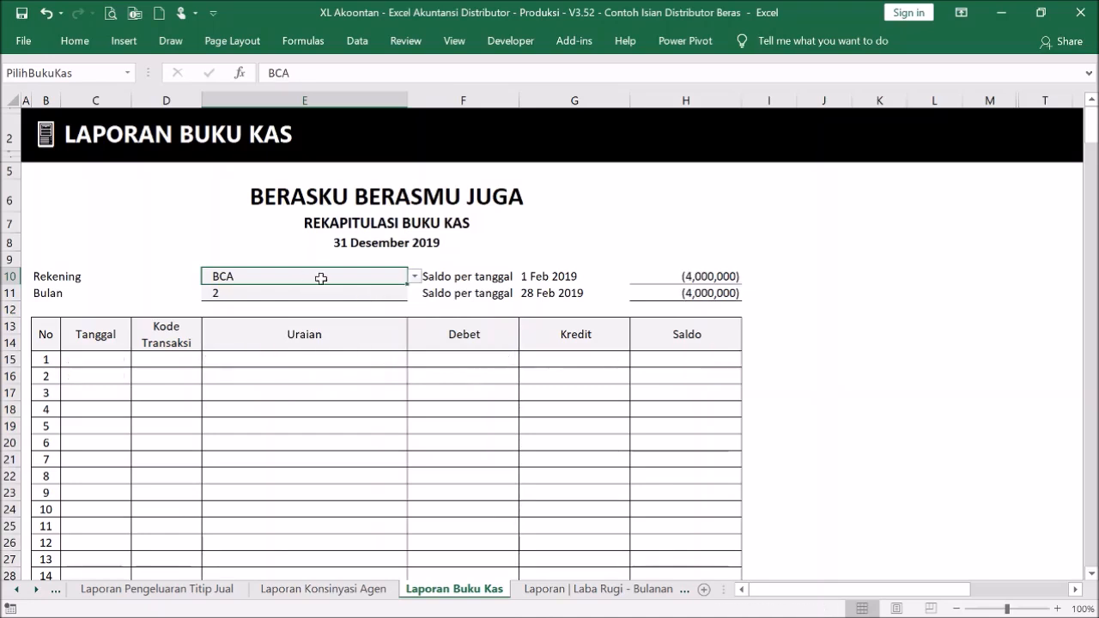
# Set the Bulan of the BUKU KAS report to 1
pyautogui.click(300, 295)
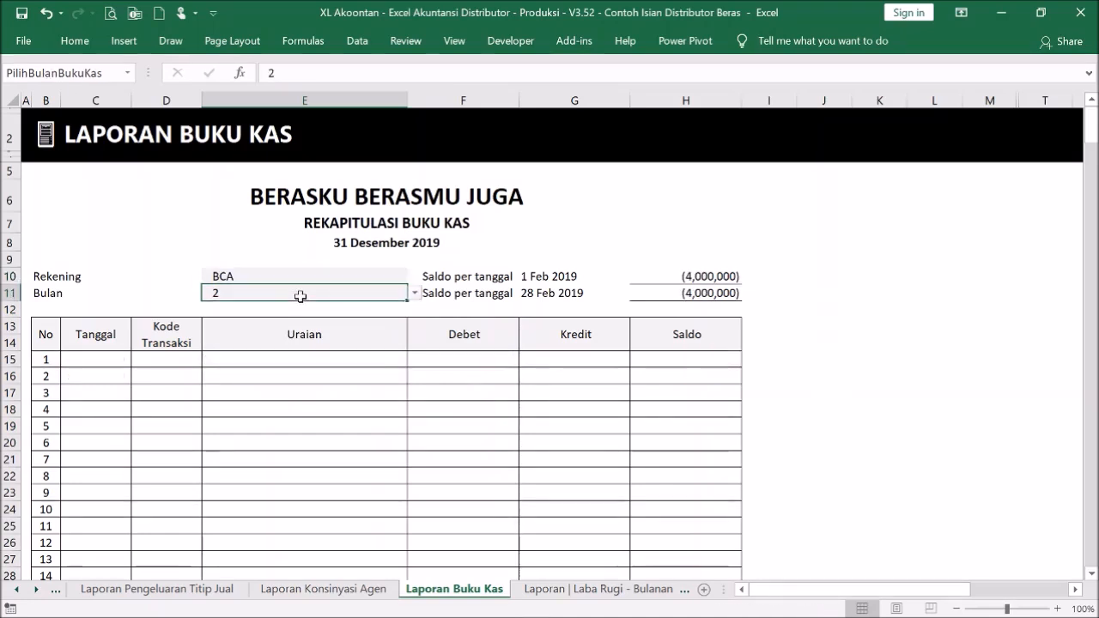
pyautogui.click(415, 295)
pyautogui.click(415, 314)
pyautogui.click(383, 309)
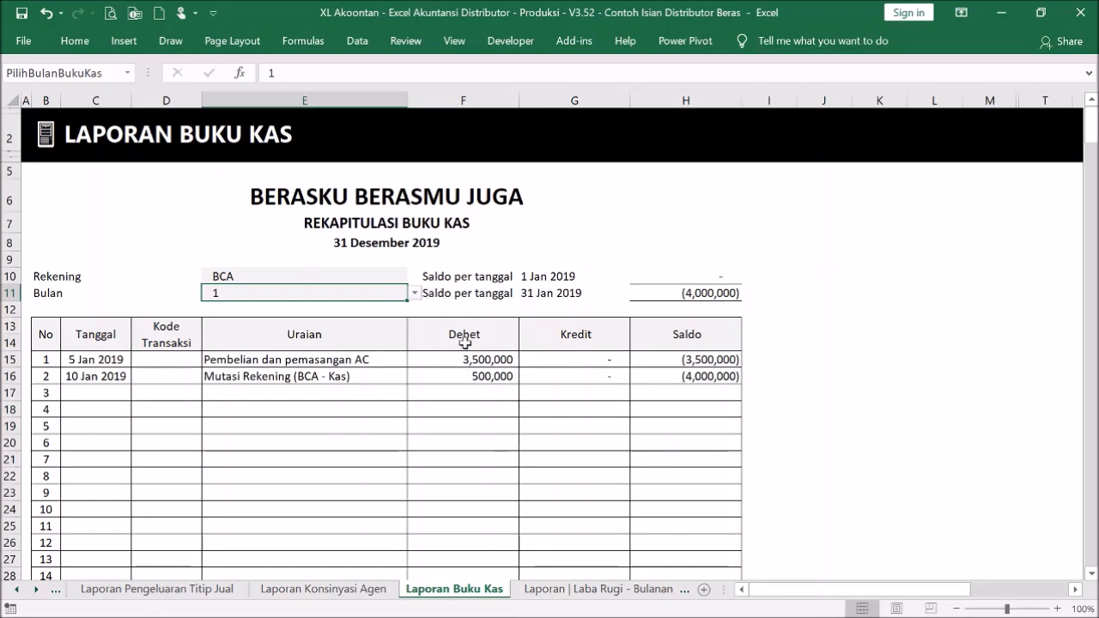
# Review the Debet and Kredit columns of the BCA cash book and return to the main menu
pyautogui.click(465, 340)
pyautogui.click(572, 337)
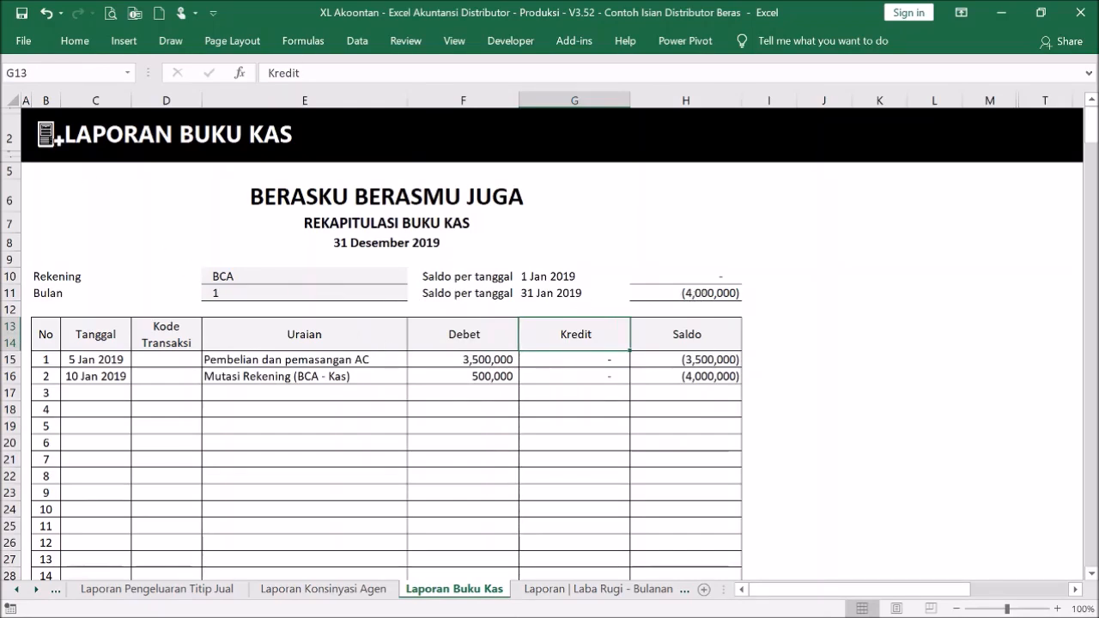
pyautogui.click(48, 139)
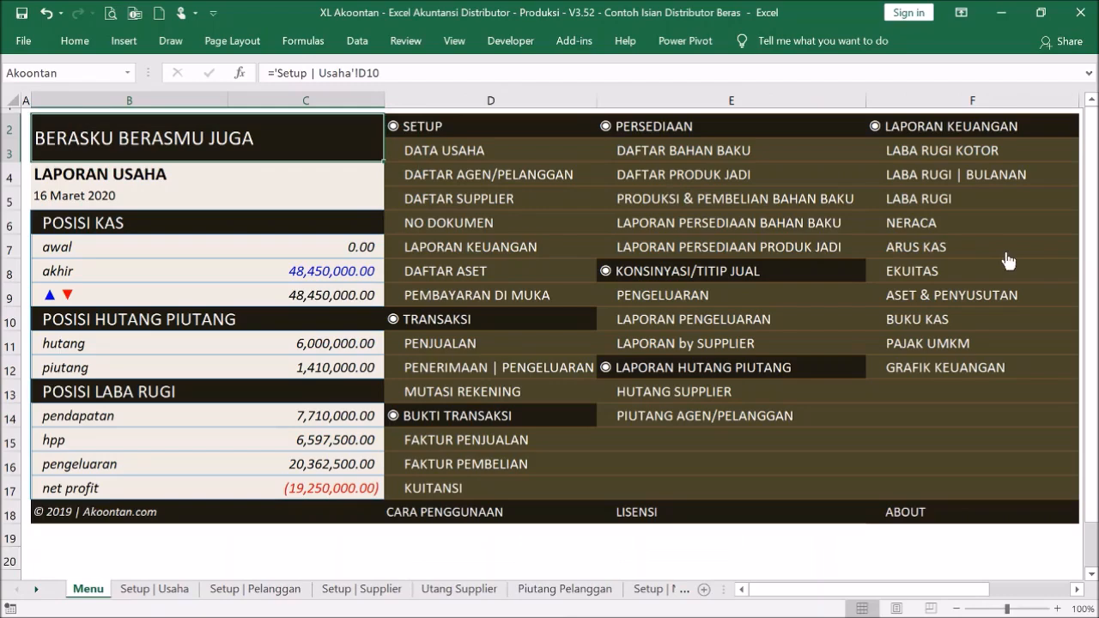
# Open the PAJAK UMKM report from the main menu and examine its monthly PEREDARAN and PPH FINAL 0.5% amounts down to the JUMLAH row
pyautogui.click(880, 343)
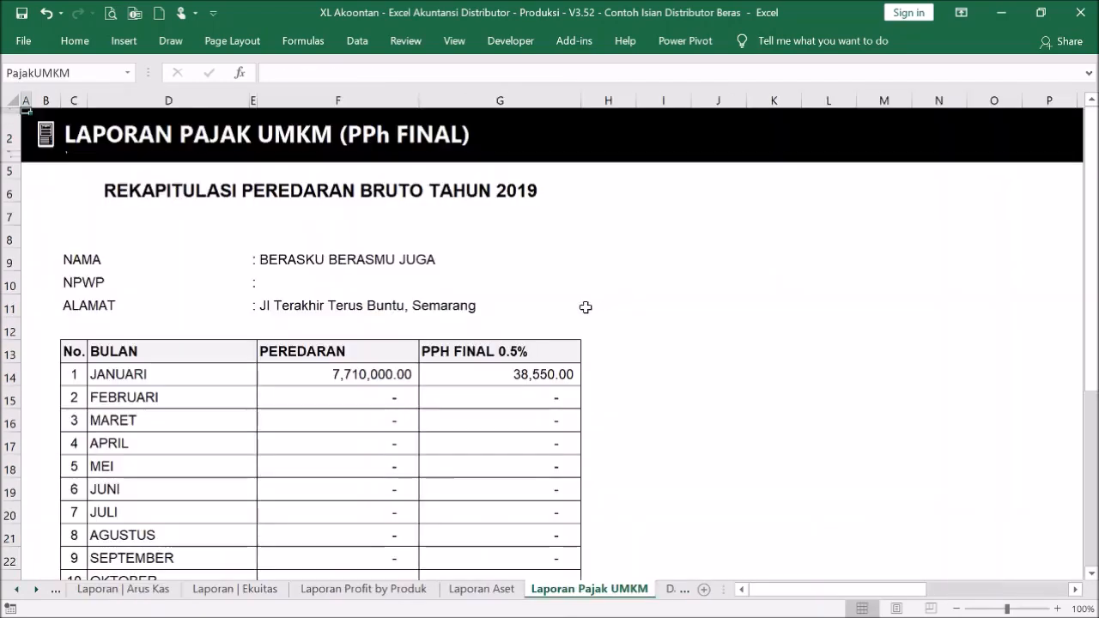
pyautogui.scroll(-2, 584, 275)
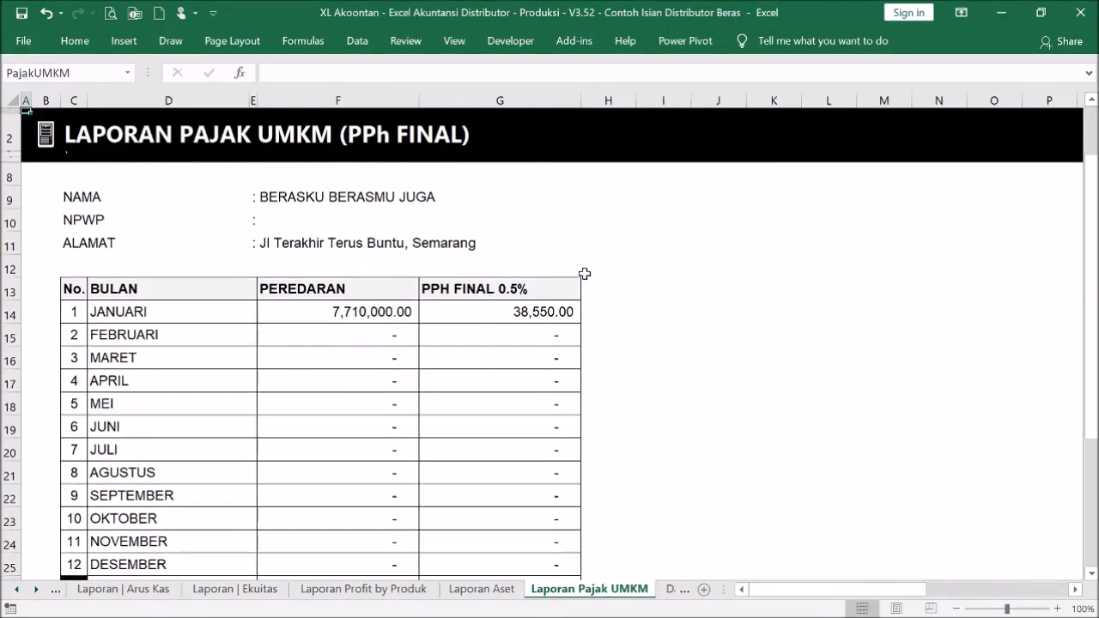
pyautogui.scroll(2, 587, 275)
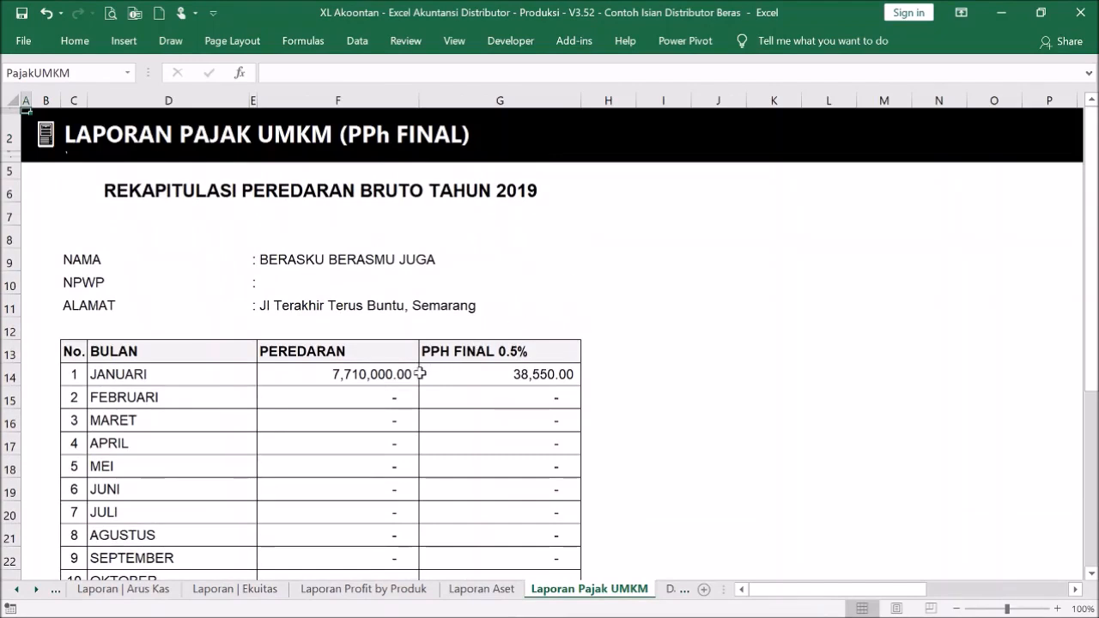
pyautogui.click(411, 368)
pyautogui.scroll(-2, 412, 370)
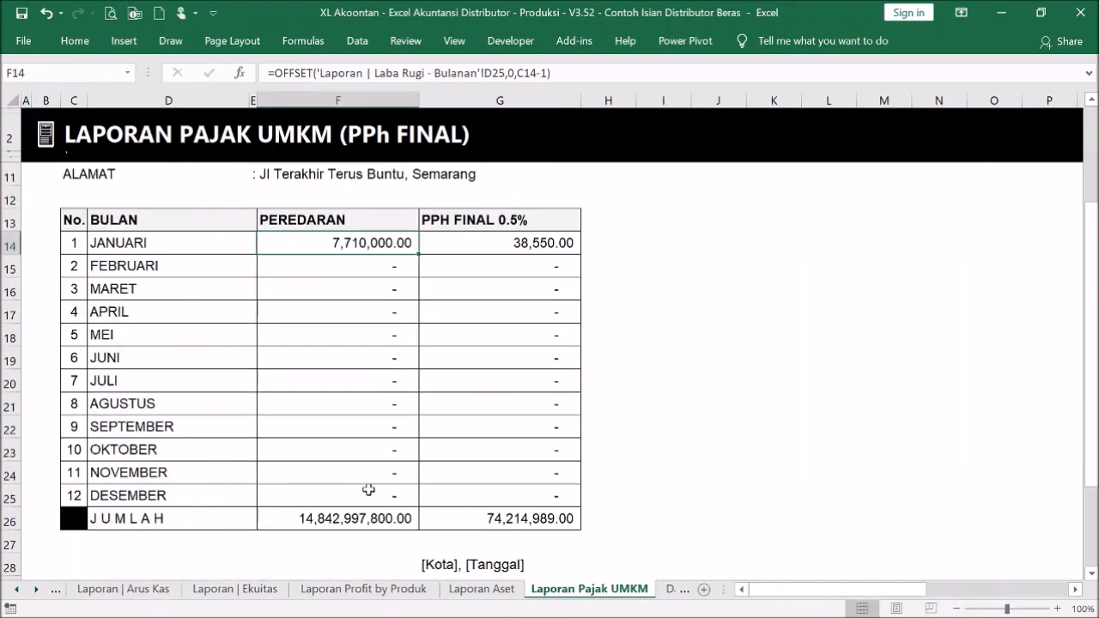
# Check the NAMA and NPWP fields in the header of the PAJAK UMKM report
pyautogui.scroll(2, 373, 443)
pyautogui.click(373, 282)
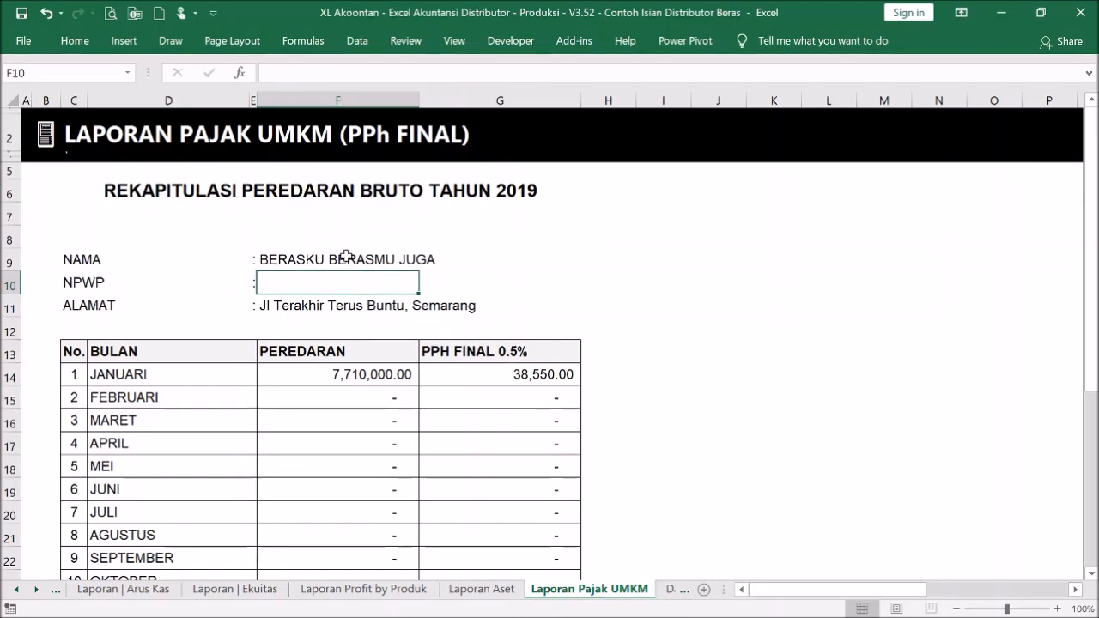
pyautogui.click(346, 258)
pyautogui.click(320, 285)
# Examine the city and date, Wajib Pajak and signature cells below the tax table, and return to the main menu
pyautogui.scroll(-4, 364, 280)
pyautogui.scroll(2, 367, 280)
pyautogui.scroll(-2, 367, 280)
pyautogui.click(530, 432)
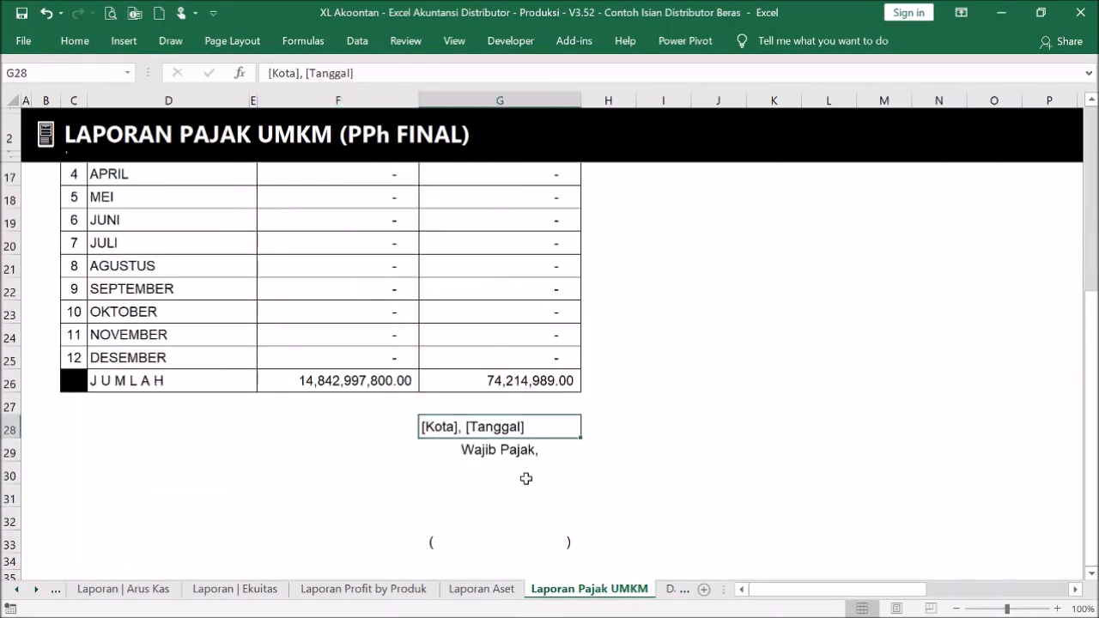
pyautogui.click(507, 452)
pyautogui.click(512, 535)
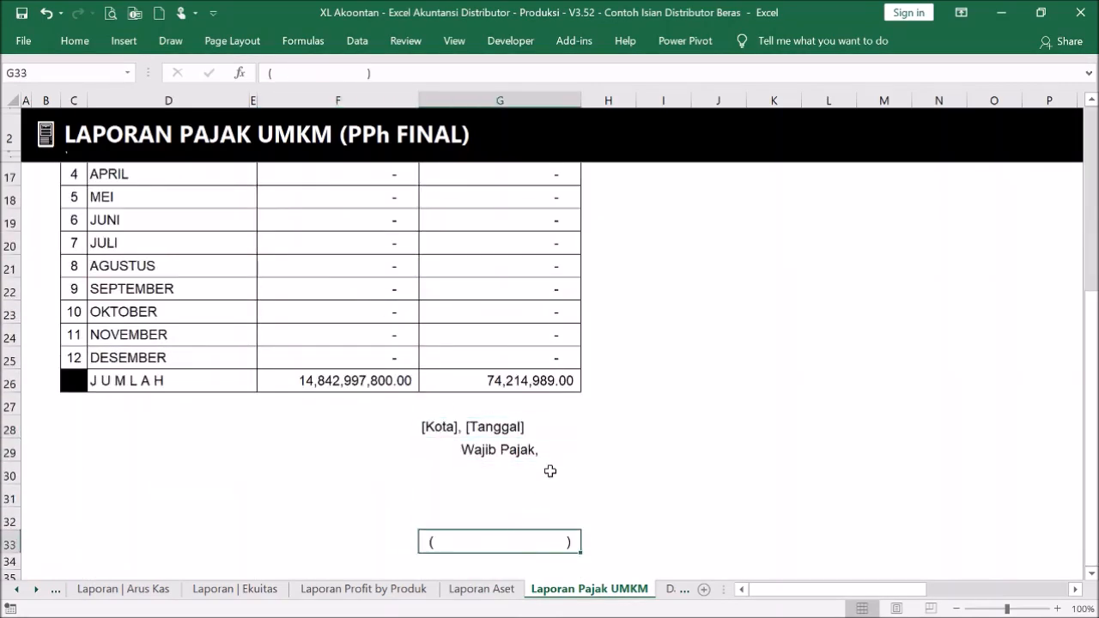
pyautogui.scroll(4, 547, 471)
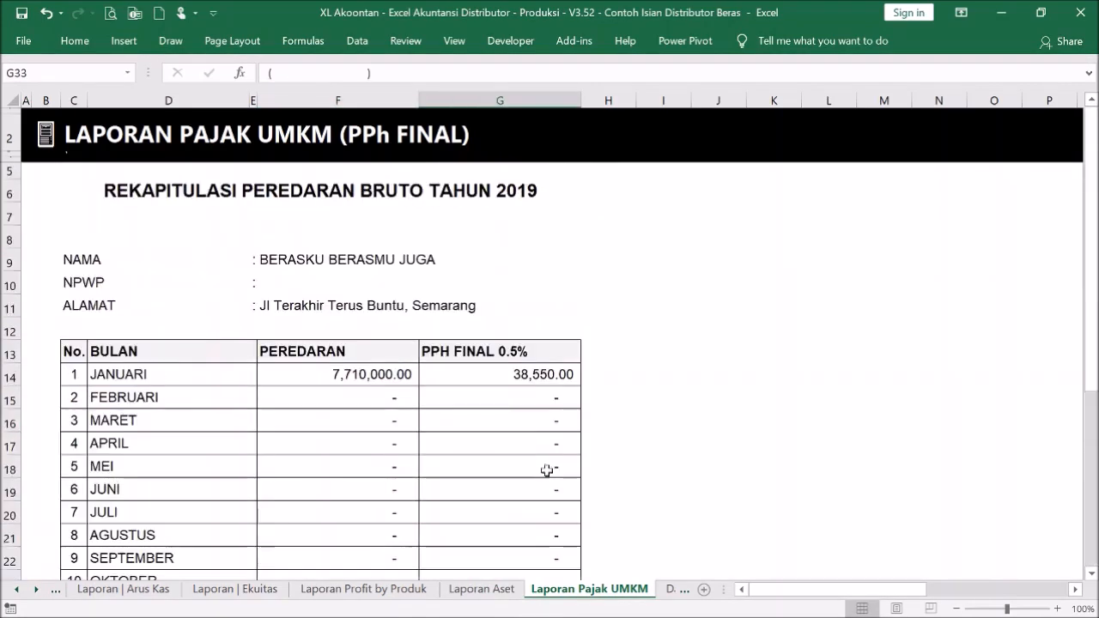
pyautogui.click(47, 147)
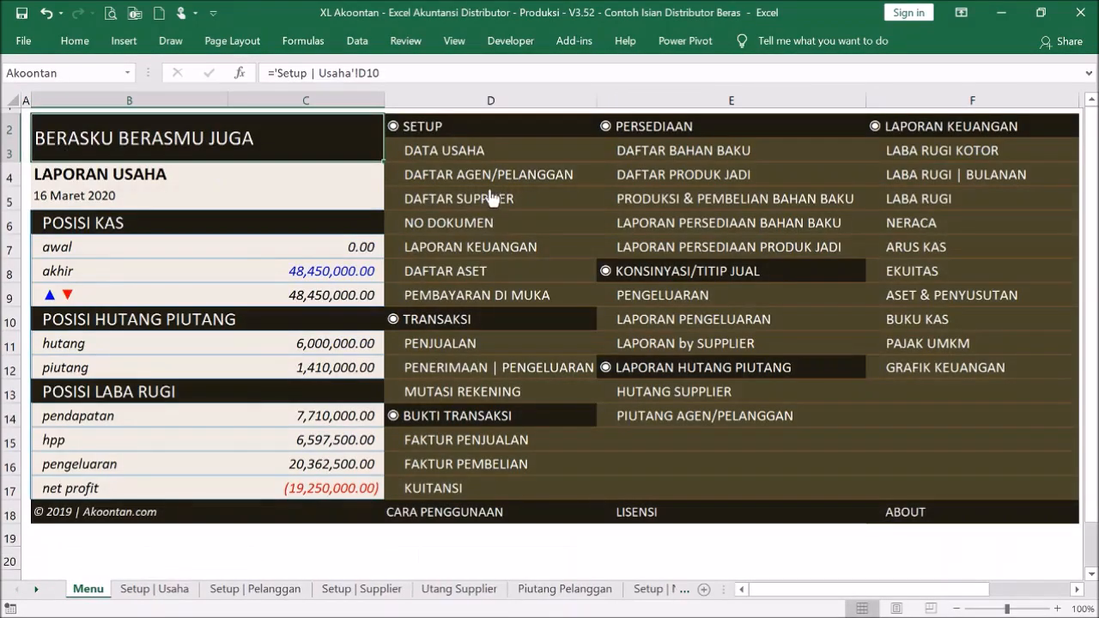
# Open the GRAFIK KEUANGAN dashboard and inspect the Januari PENJUALAN and HPP values in its monthly table
pyautogui.click(982, 369)
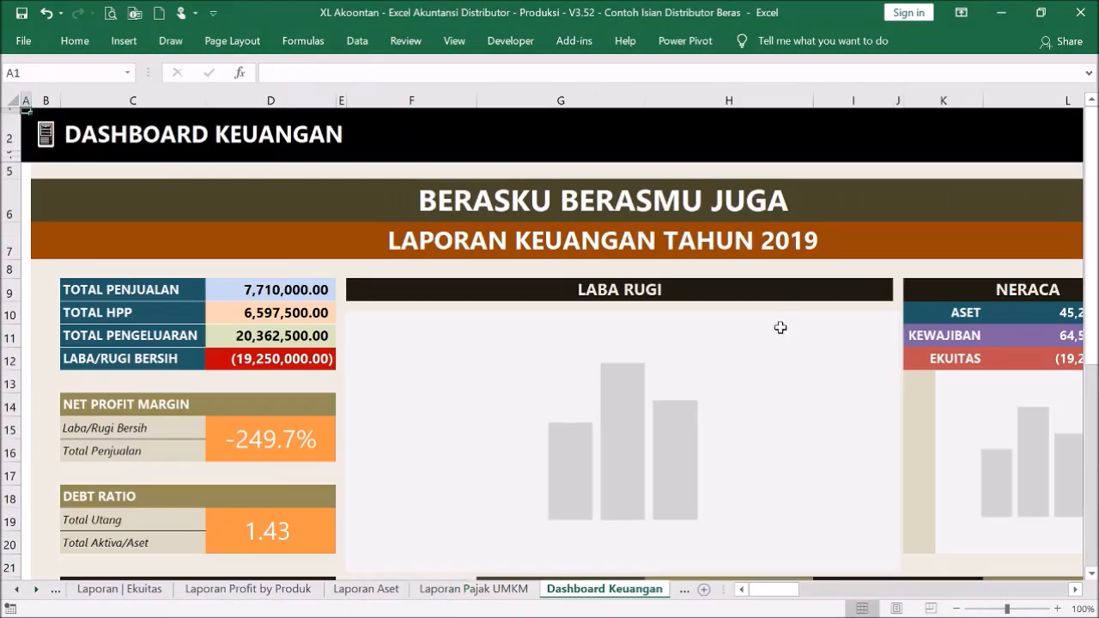
pyautogui.scroll(-5, 735, 287)
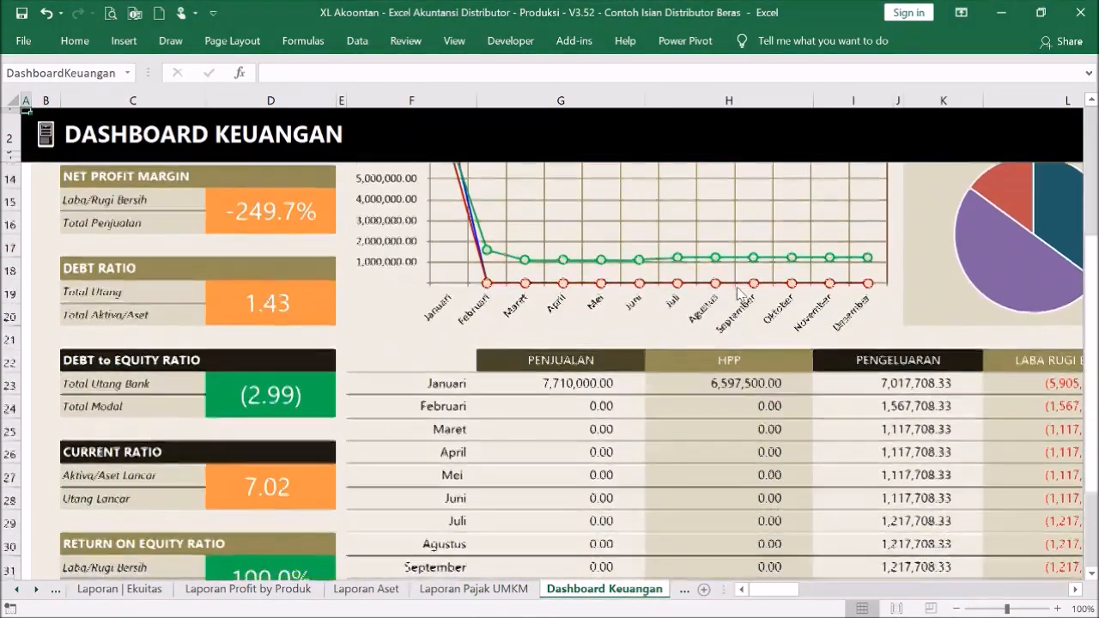
pyautogui.scroll(4, 738, 291)
pyautogui.scroll(1, 738, 295)
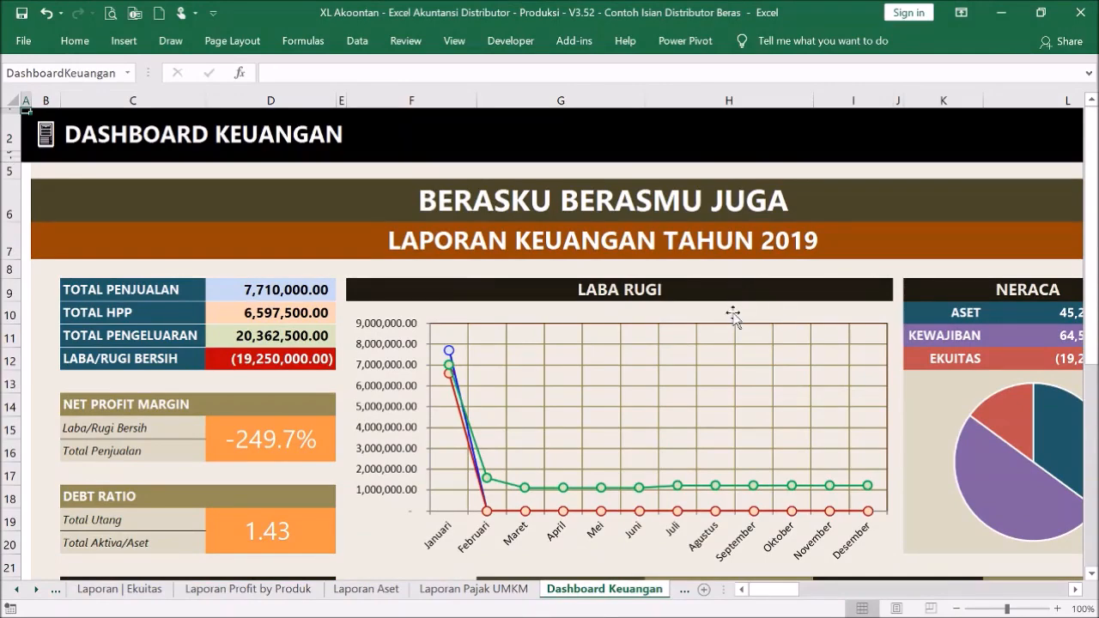
pyautogui.scroll(-1, 732, 316)
pyautogui.scroll(-4, 732, 315)
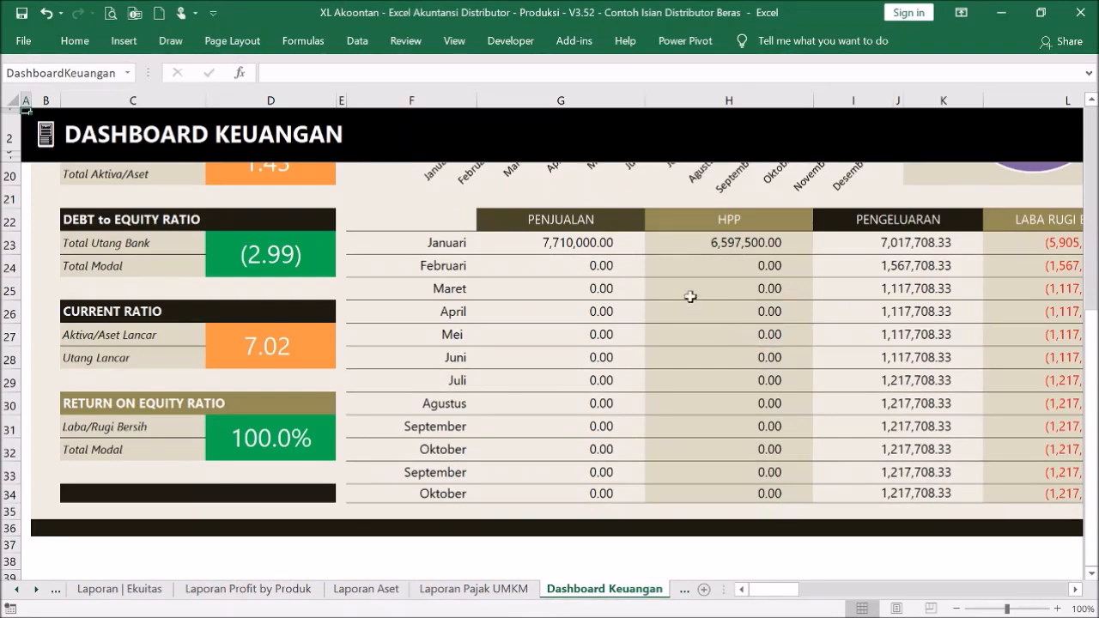
pyautogui.moveTo(606, 246); pyautogui.dragTo(698, 240)
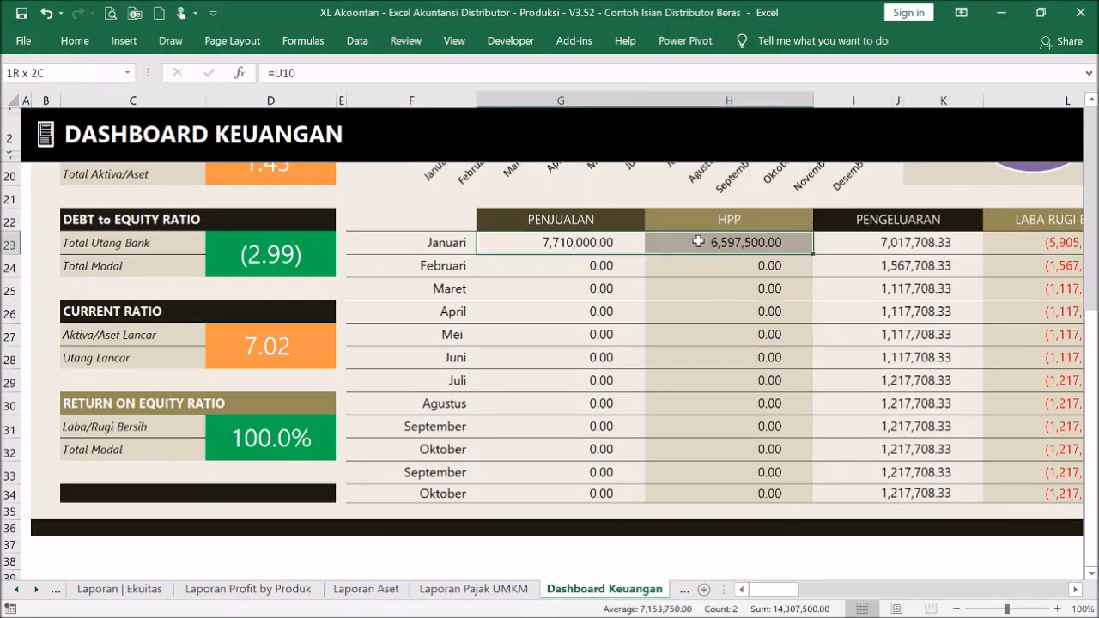
# Compare the LABA RUGI chart, the NERACA pie chart and the financial ratios with the monthly figures on the DASHBOARD KEUANGAN sheet
pyautogui.scroll(5, 700, 240)
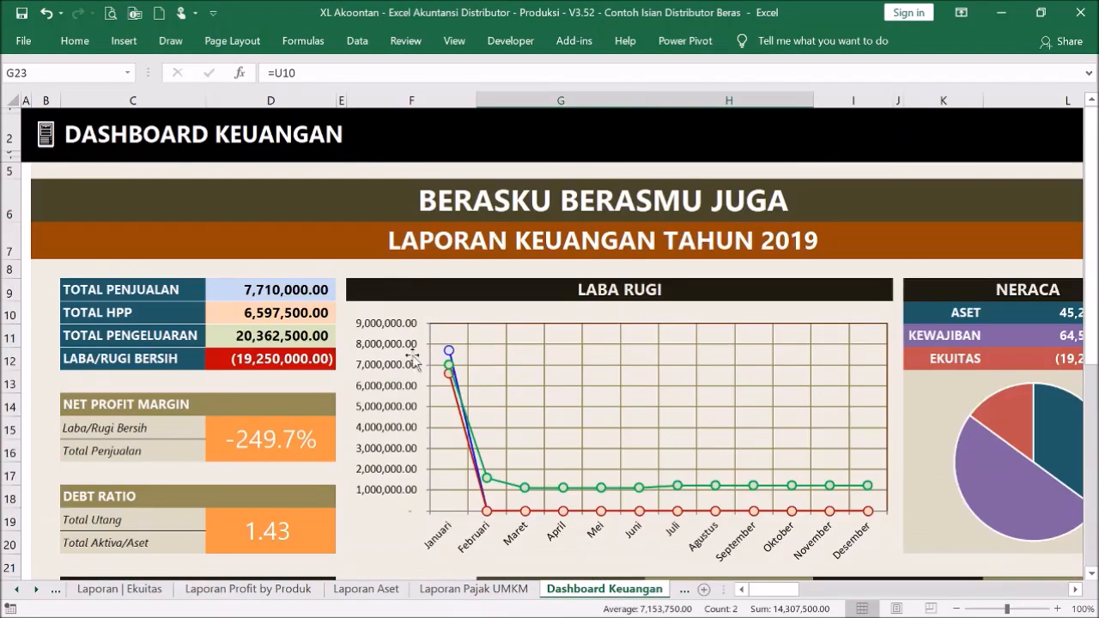
pyautogui.scroll(-8, 525, 307)
pyautogui.scroll(4, 530, 309)
pyautogui.scroll(2, 531, 311)
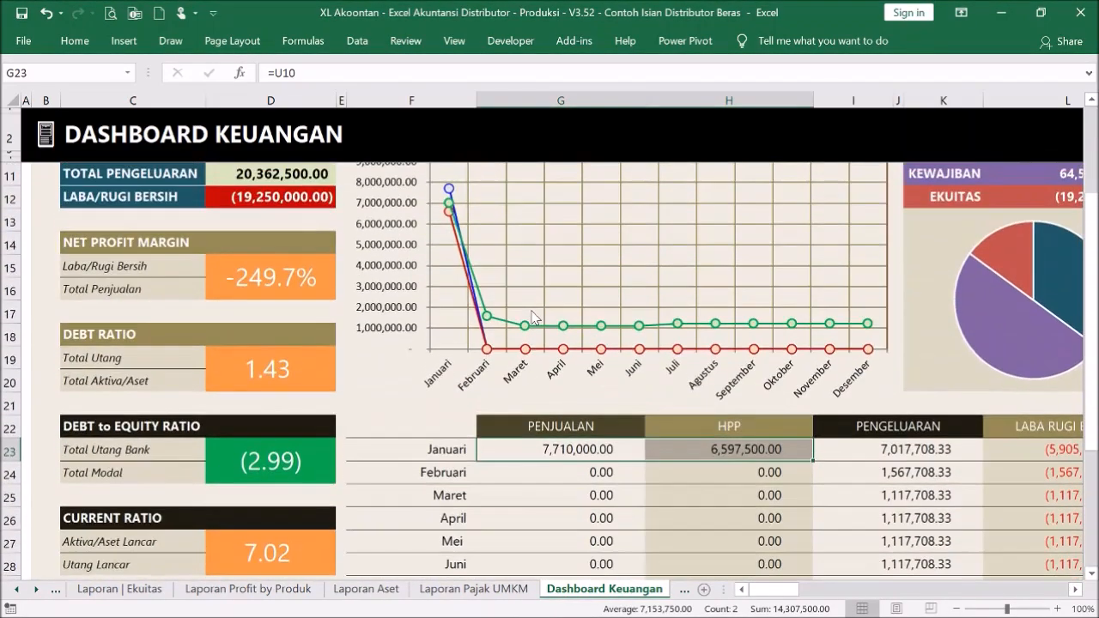
pyautogui.scroll(2, 532, 314)
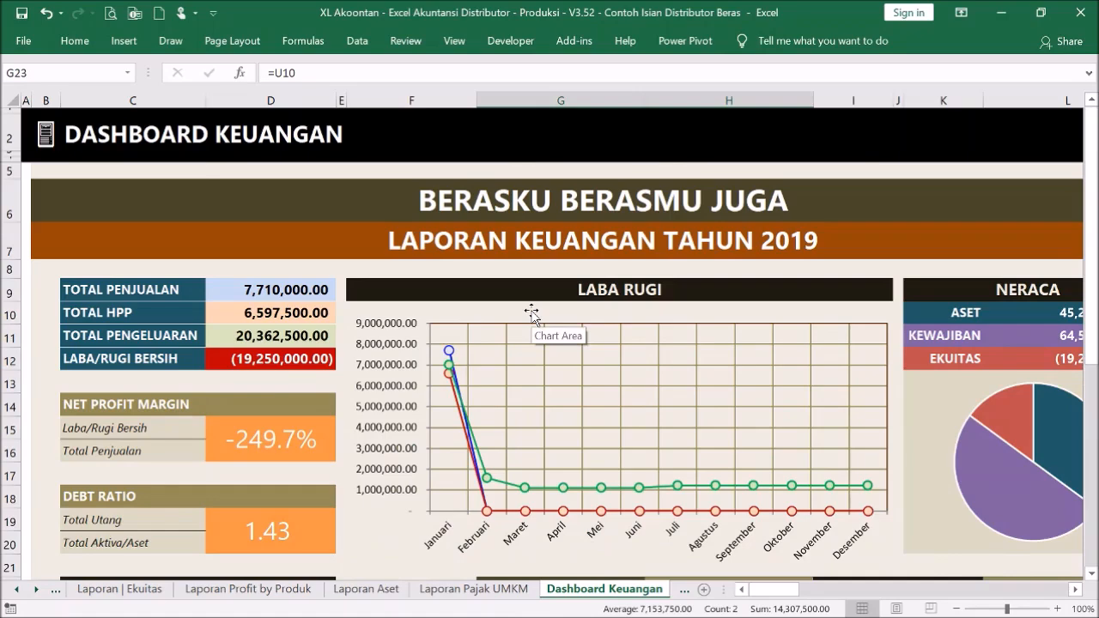
pyautogui.scroll(-6, 531, 311)
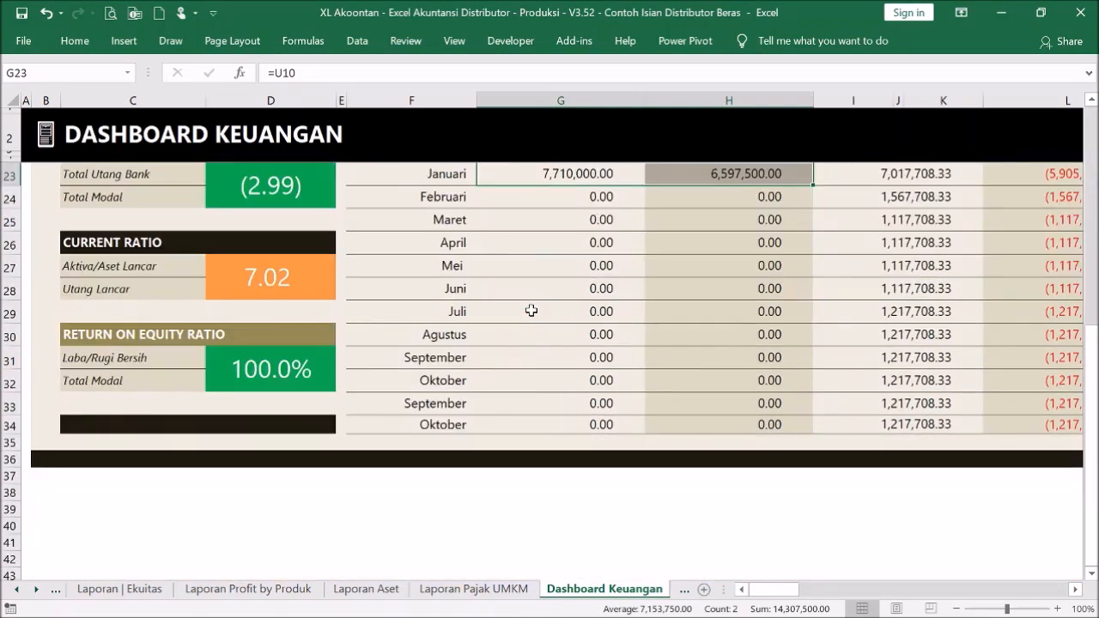
pyautogui.scroll(6, 532, 311)
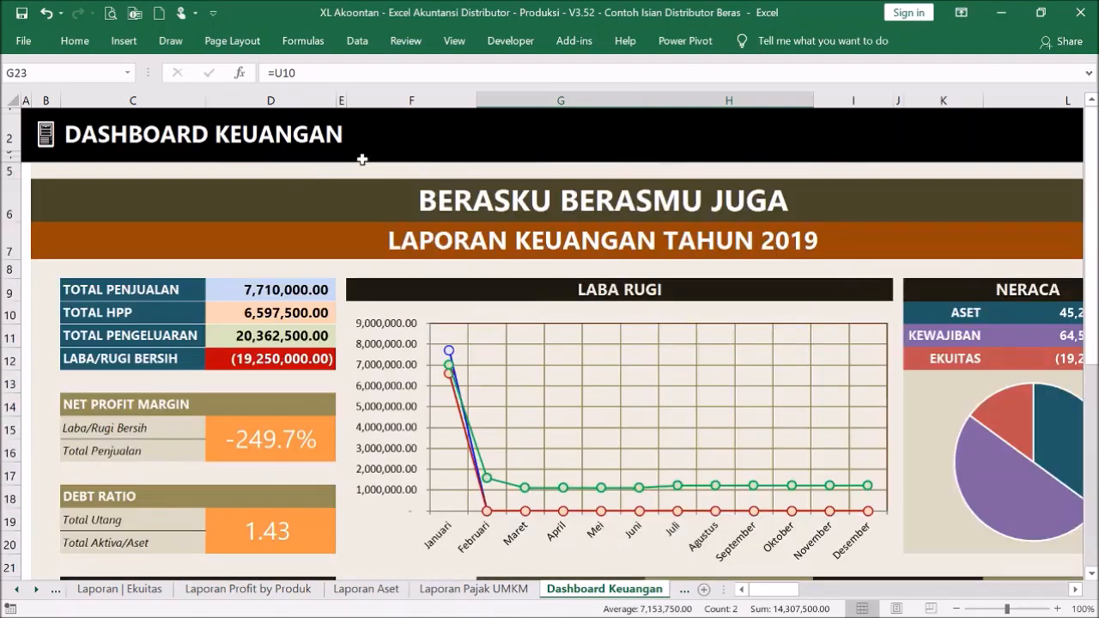
pyautogui.scroll(-1, 361, 224)
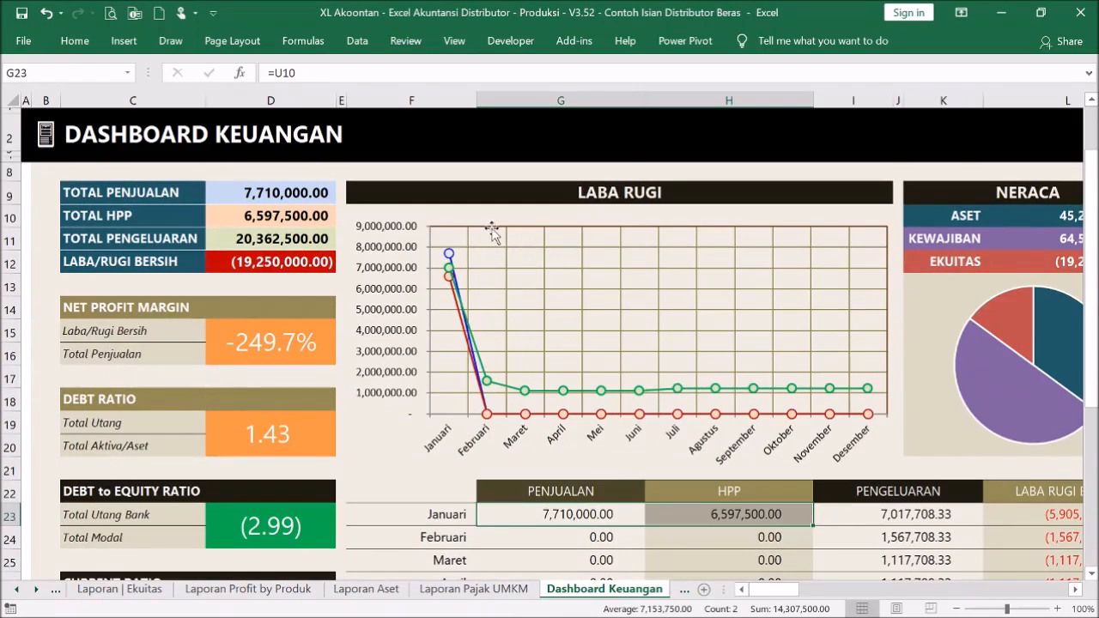
pyautogui.scroll(1, 265, 178)
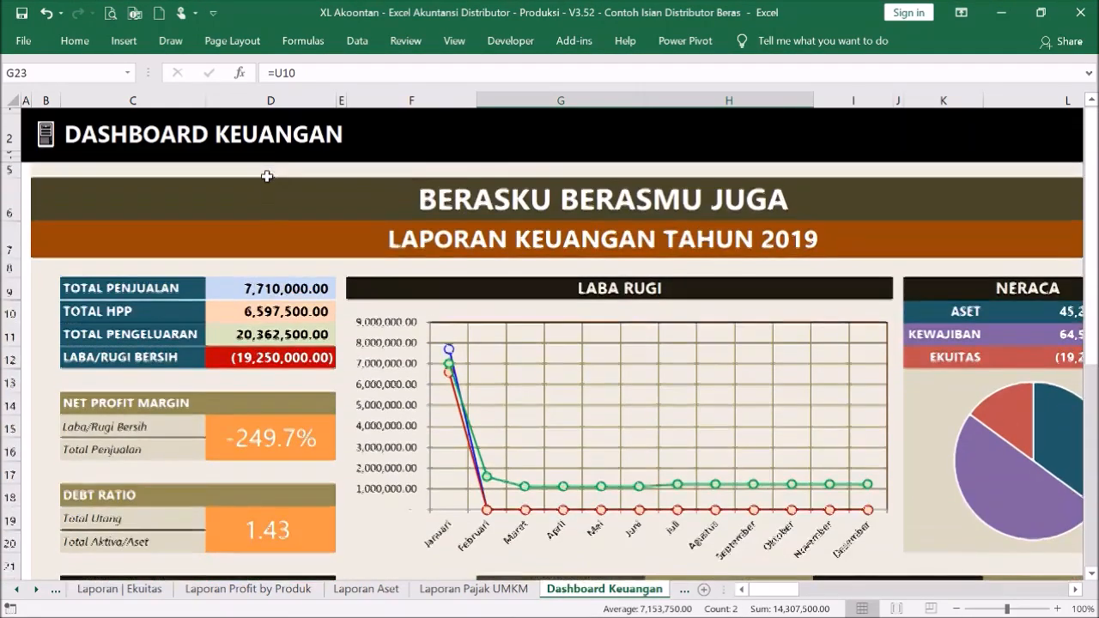
pyautogui.scroll(-3, 267, 176)
pyautogui.scroll(-3, 267, 176)
pyautogui.scroll(6, 267, 176)
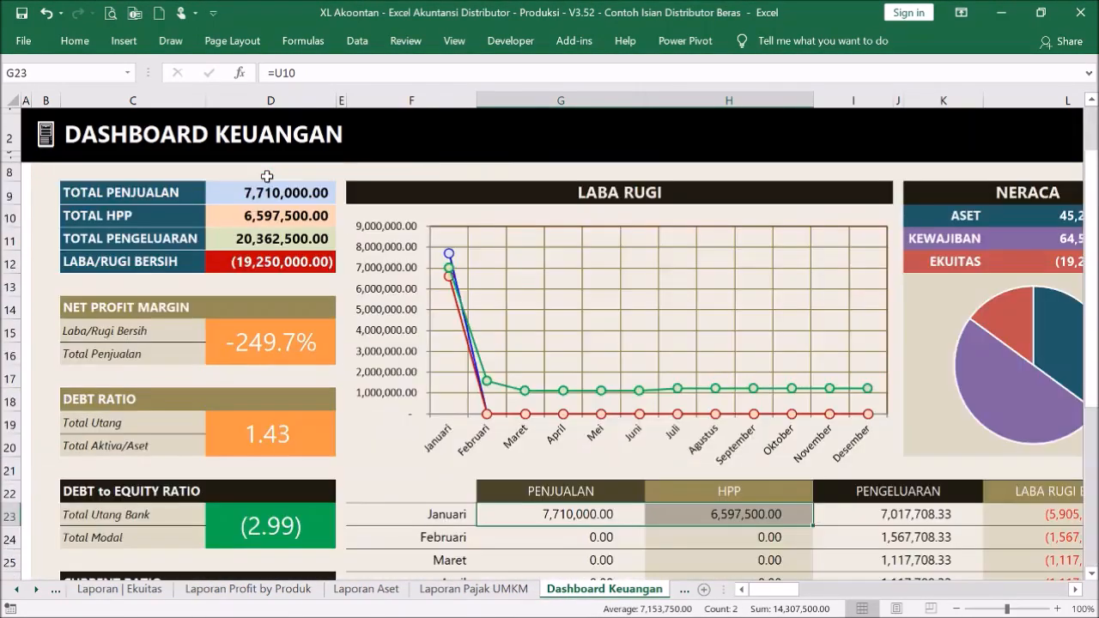